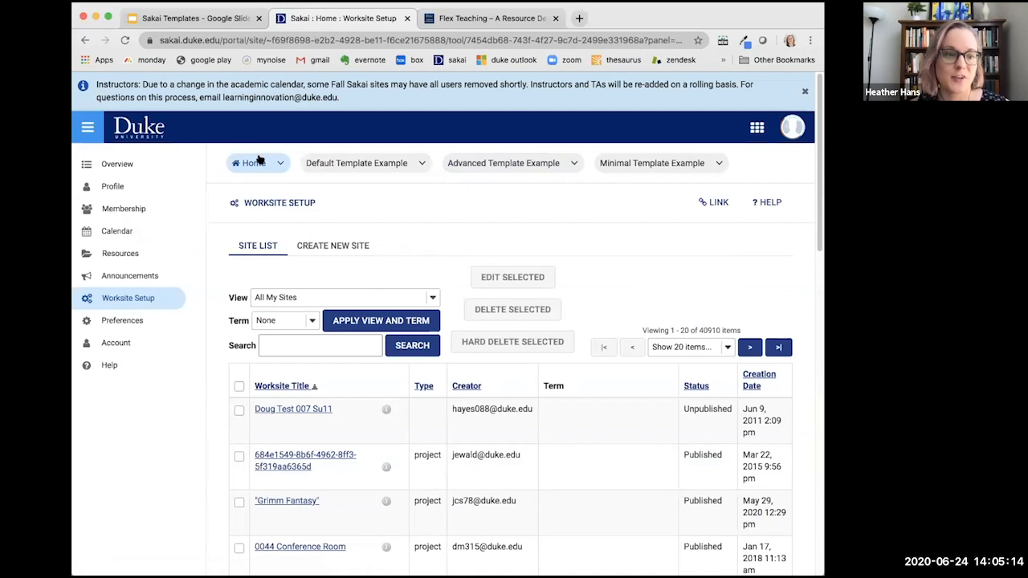
- Go to Worksite Setup from the Home site's Overview and start creating a new site
click(248, 163)
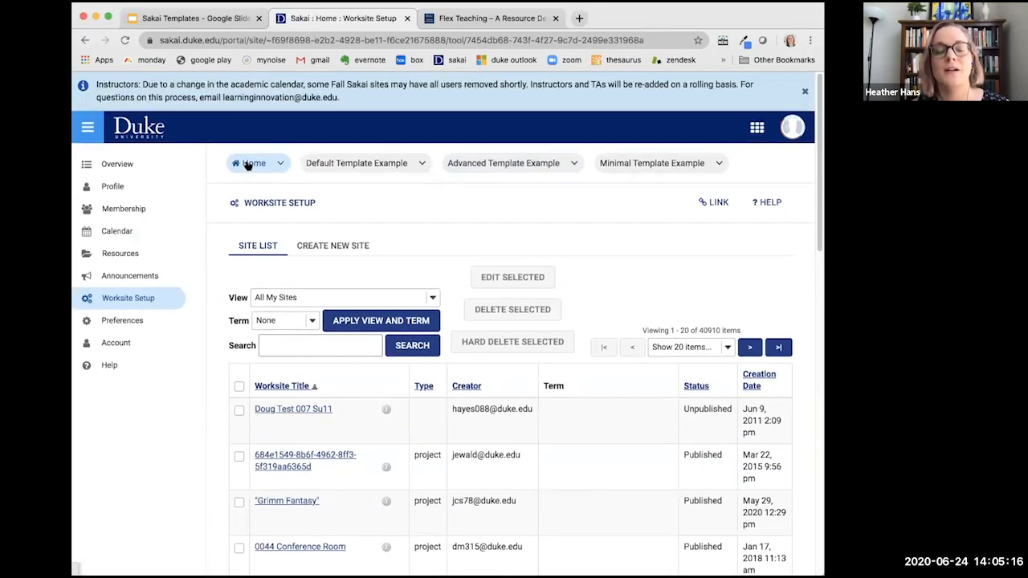
click(115, 170)
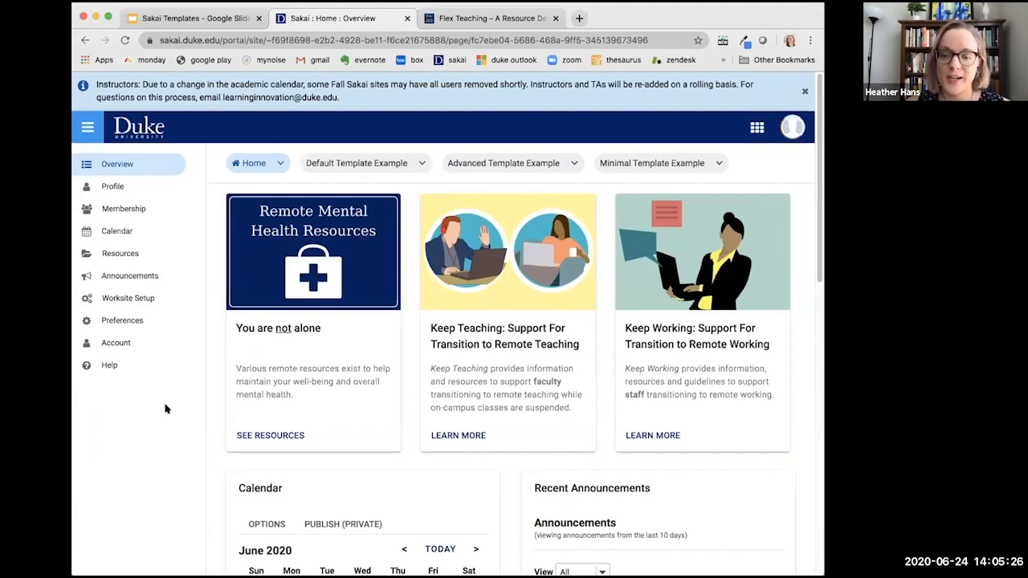
click(122, 298)
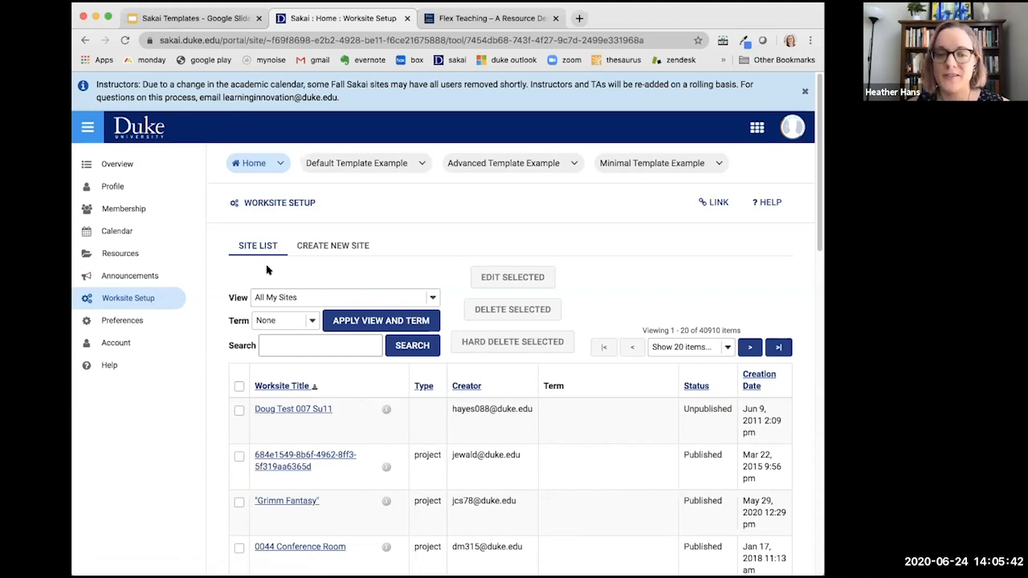
click(325, 247)
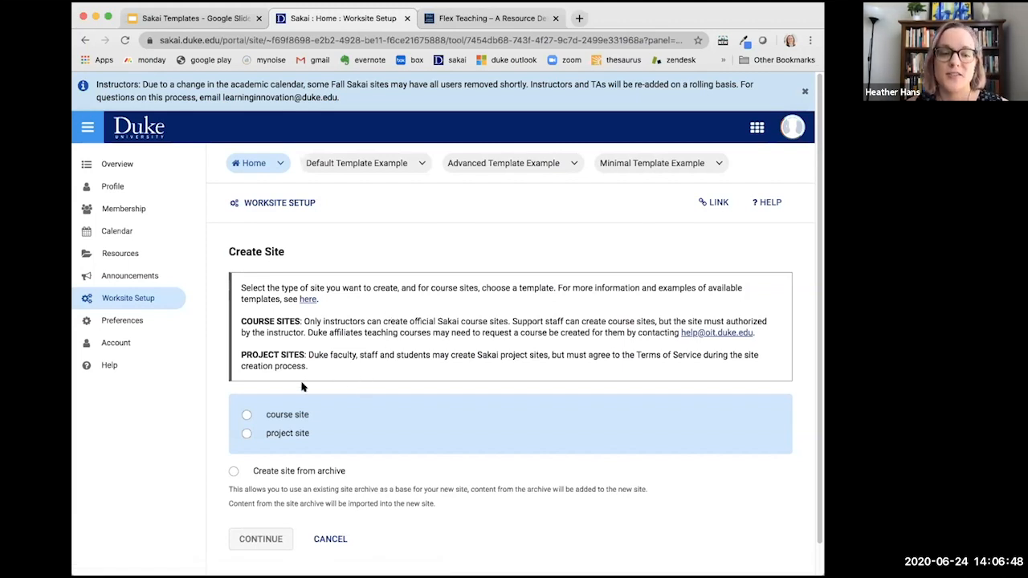
- Choose a course site as the new site's type and set its academic term to 2020 Fall Term
click(246, 415)
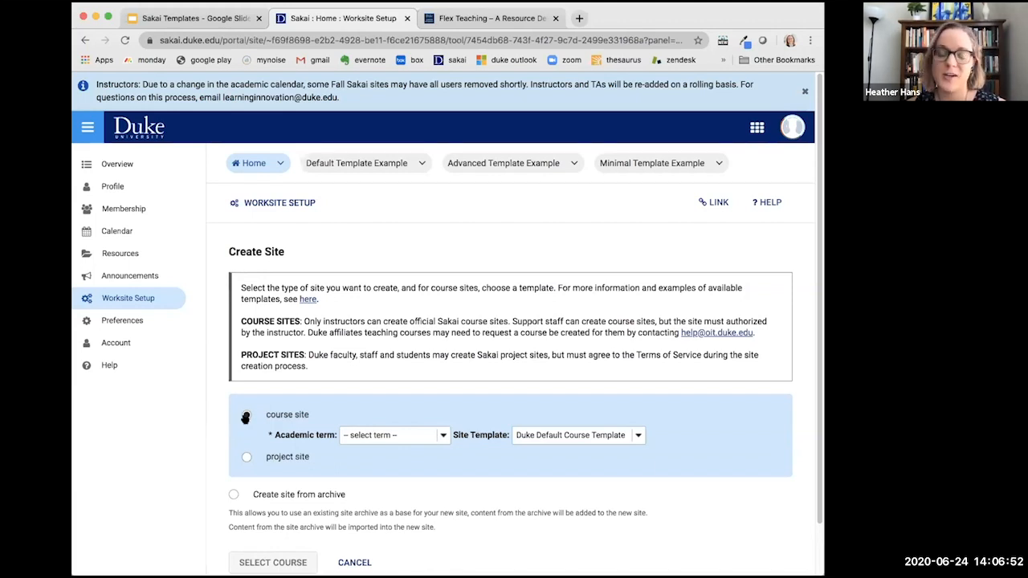
click(442, 434)
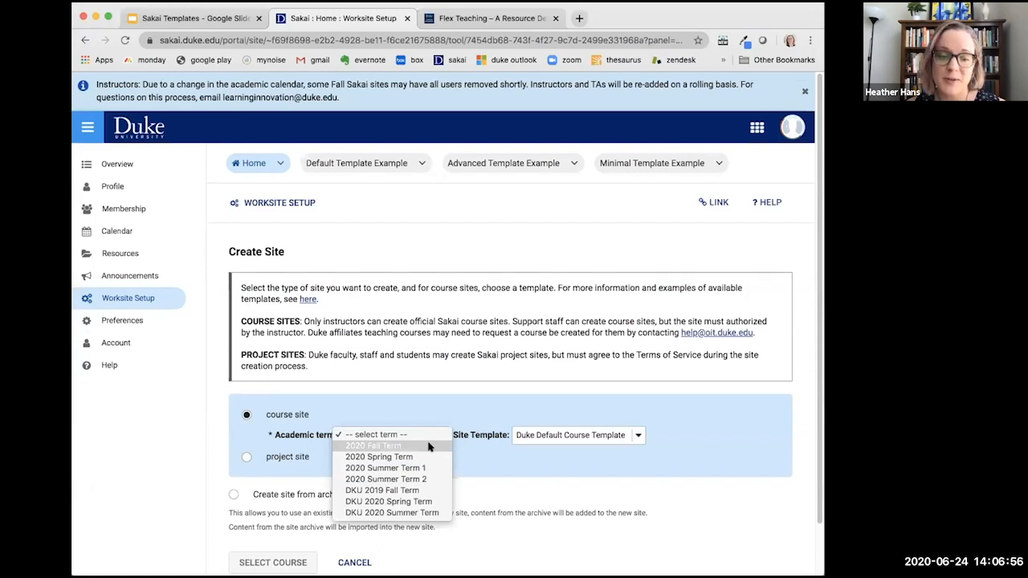
click(428, 446)
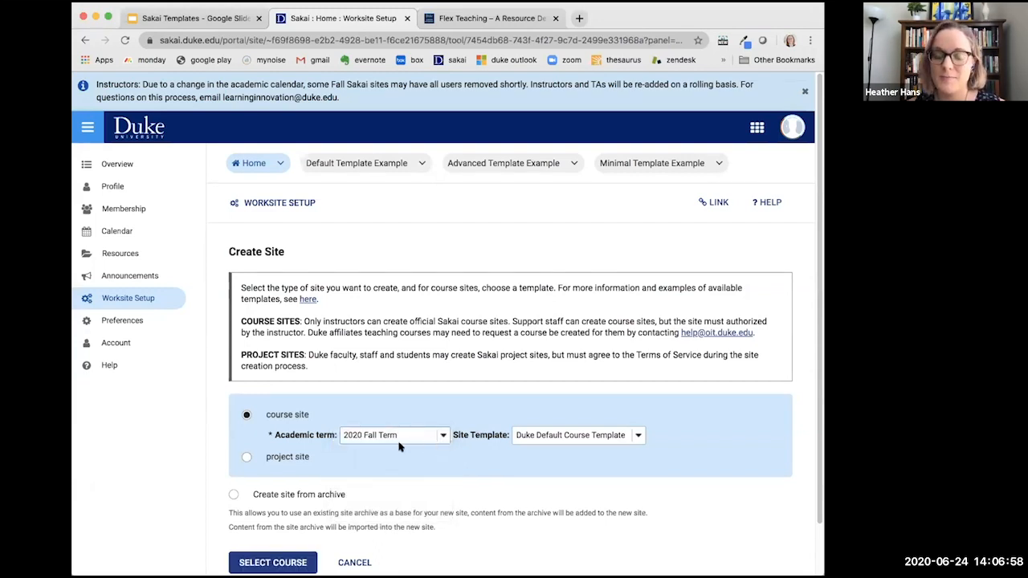
- Set the site template to Minimal Course Template and continue to the course selection
scroll(465, 485, down, 1)
scroll(466, 486, down, 1)
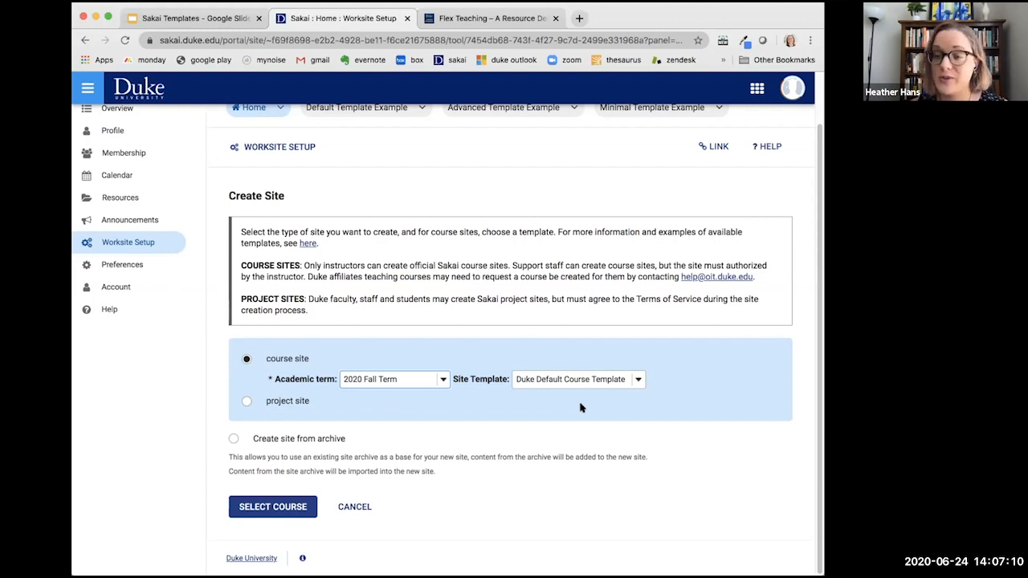
click(636, 380)
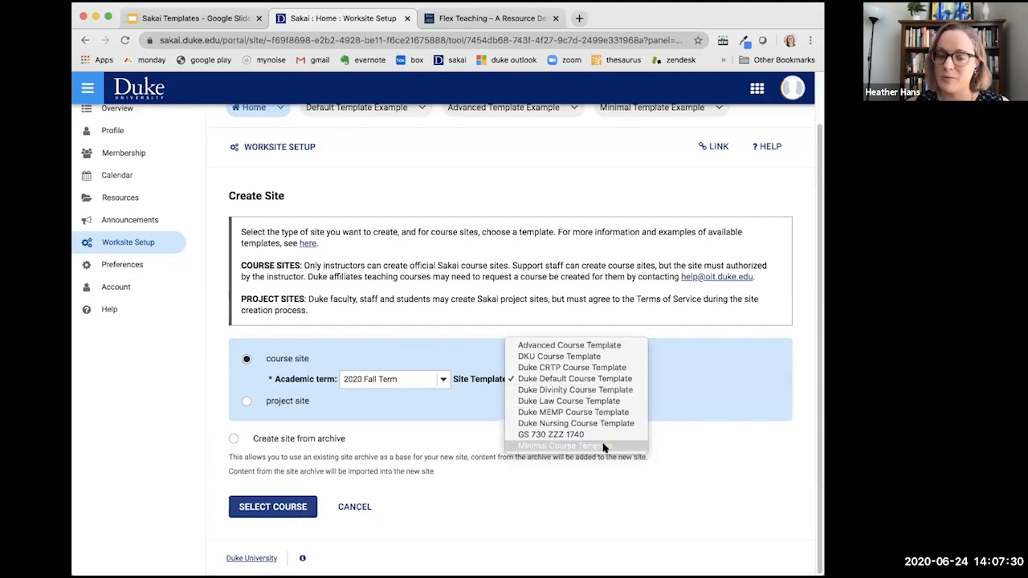
click(531, 448)
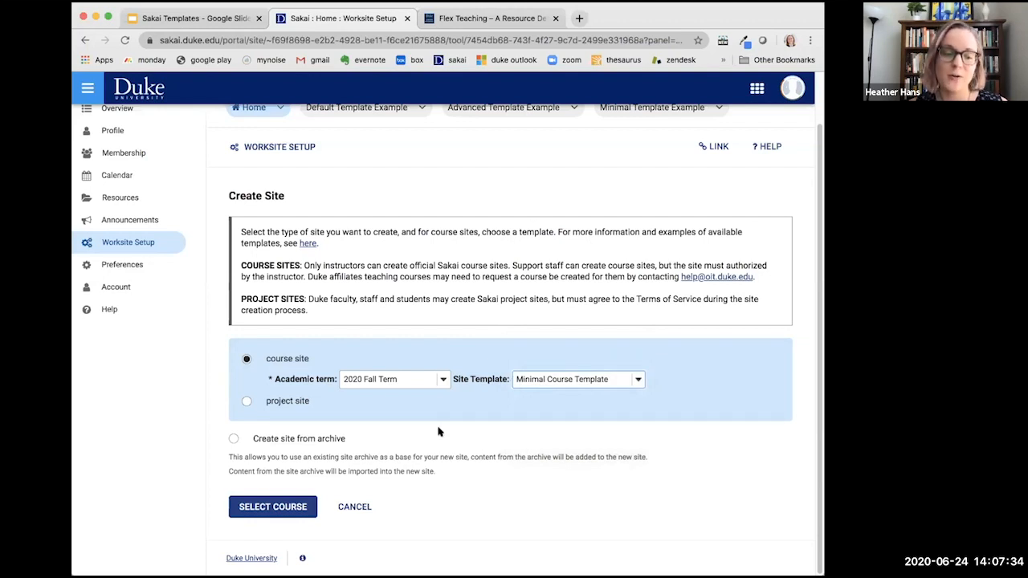
click(271, 506)
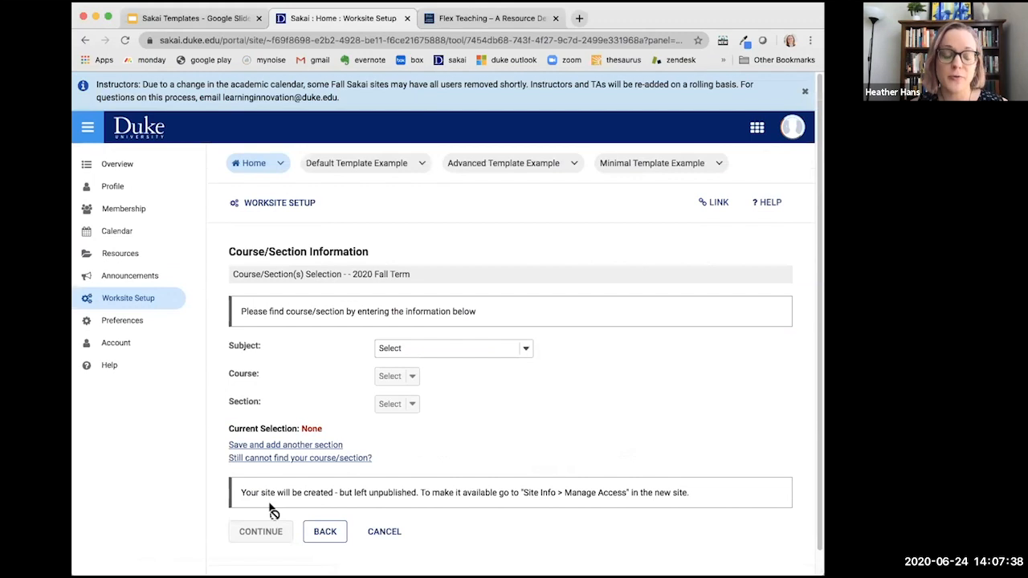
- Look through the available subjects for the course section without choosing one
scroll(271, 510, down, 1)
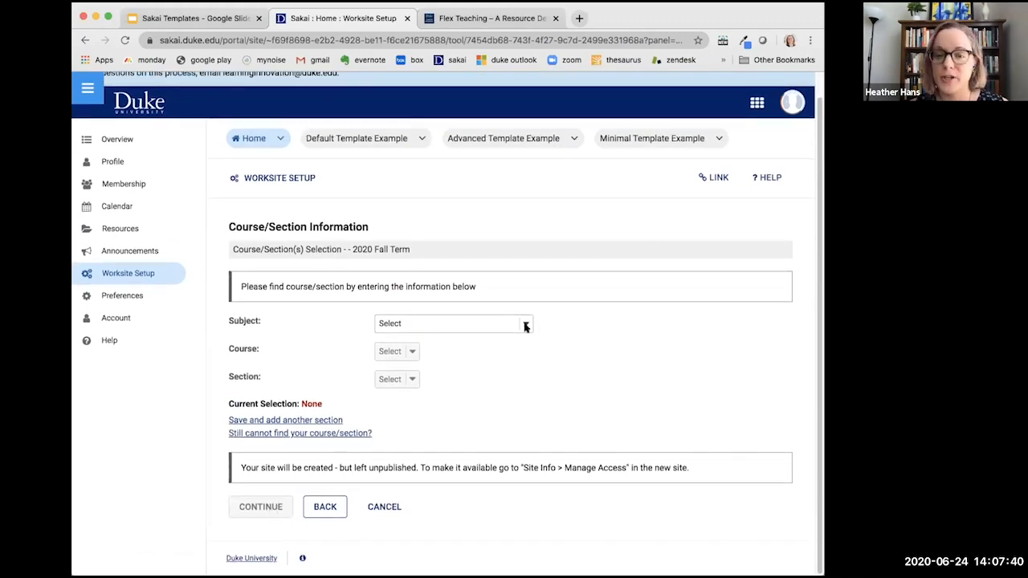
click(524, 325)
click(573, 321)
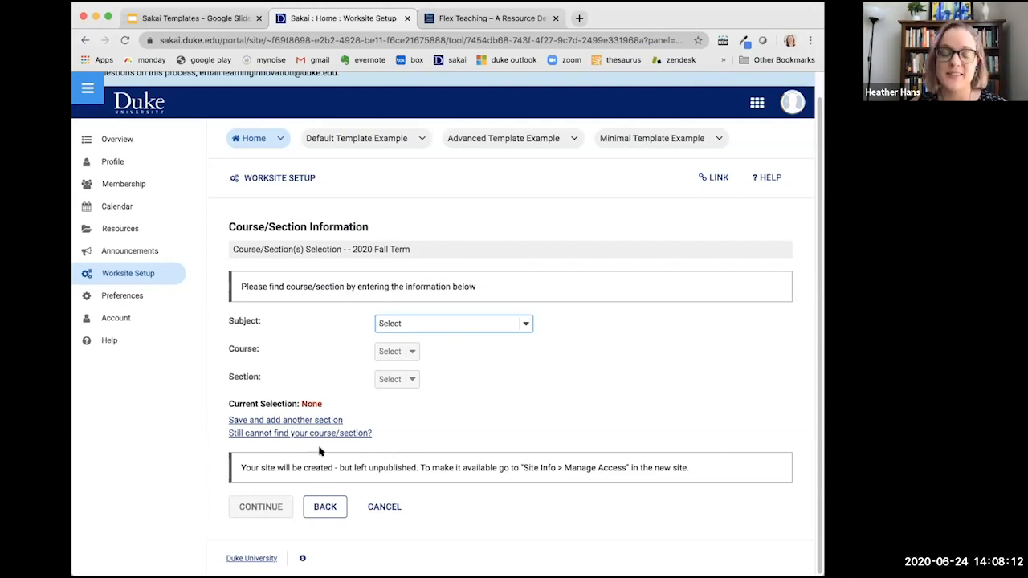
- In the Default Template Example site, delete all text from the Site Information Display description and save the options
click(346, 139)
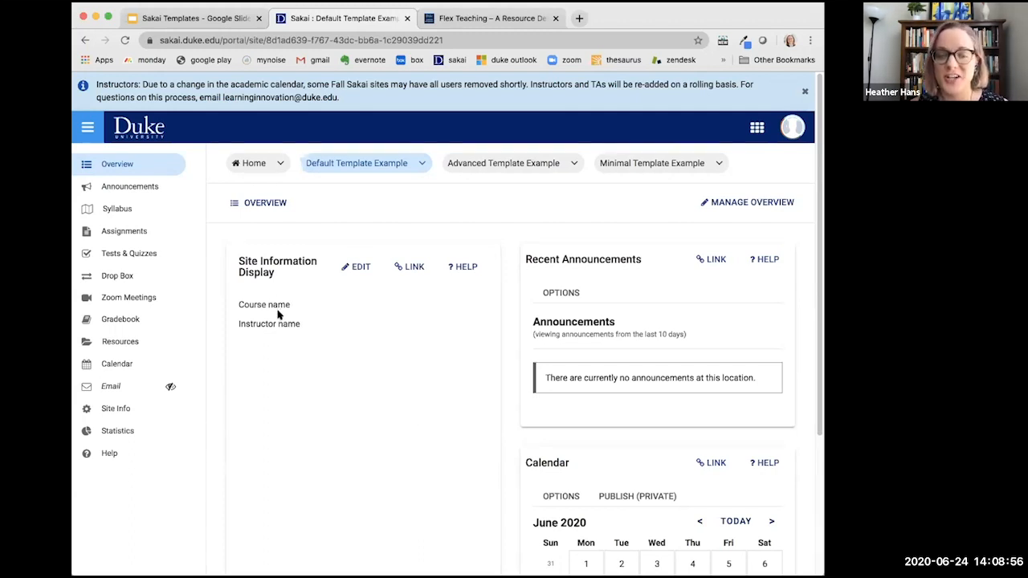
click(356, 268)
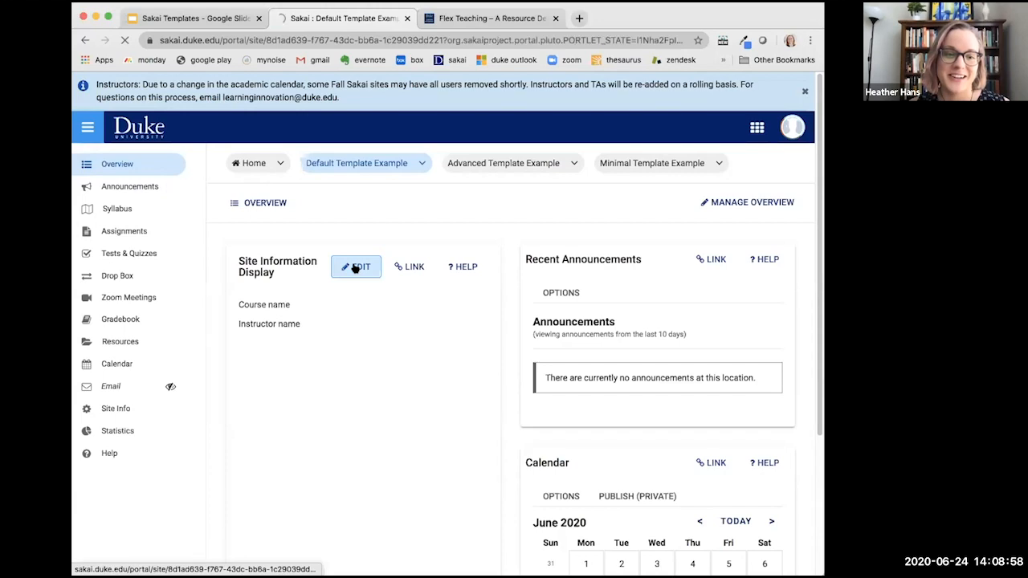
scroll(451, 404, down, 3)
scroll(452, 404, down, 2)
click(313, 370)
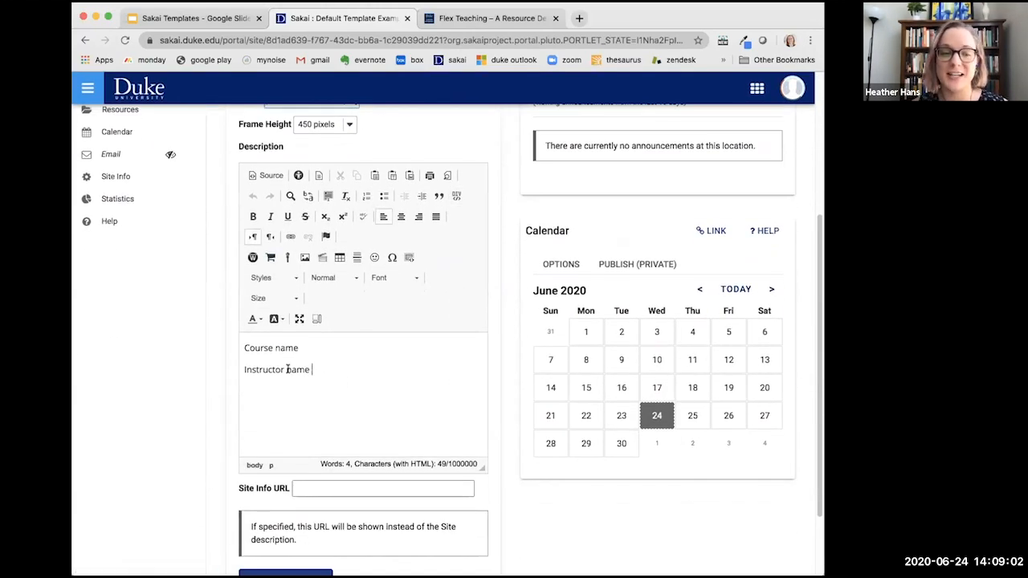
drag(287, 370, 240, 344)
key(BackSpace)
scroll(241, 345, down, 1)
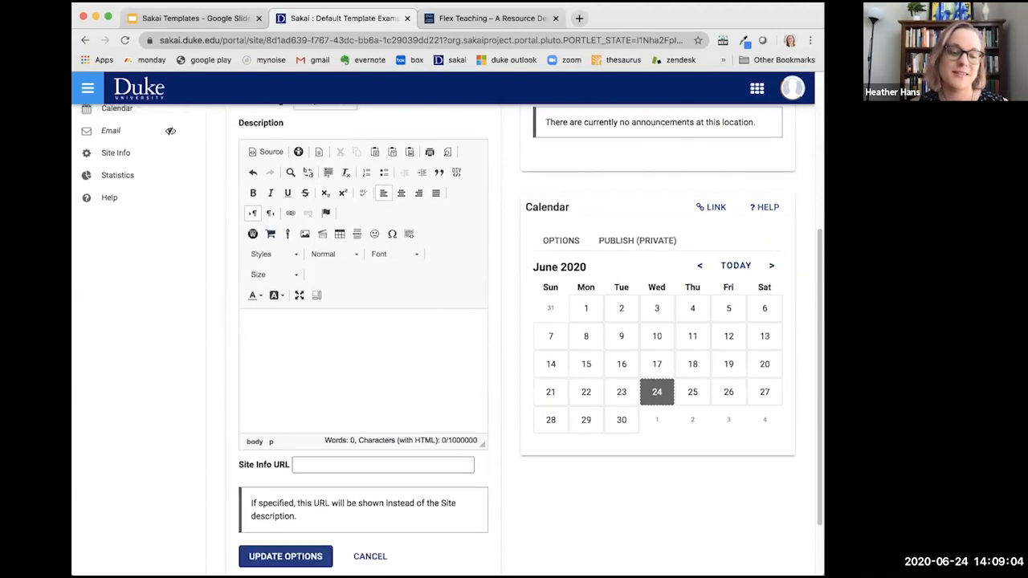
scroll(233, 486, down, 2)
click(249, 486)
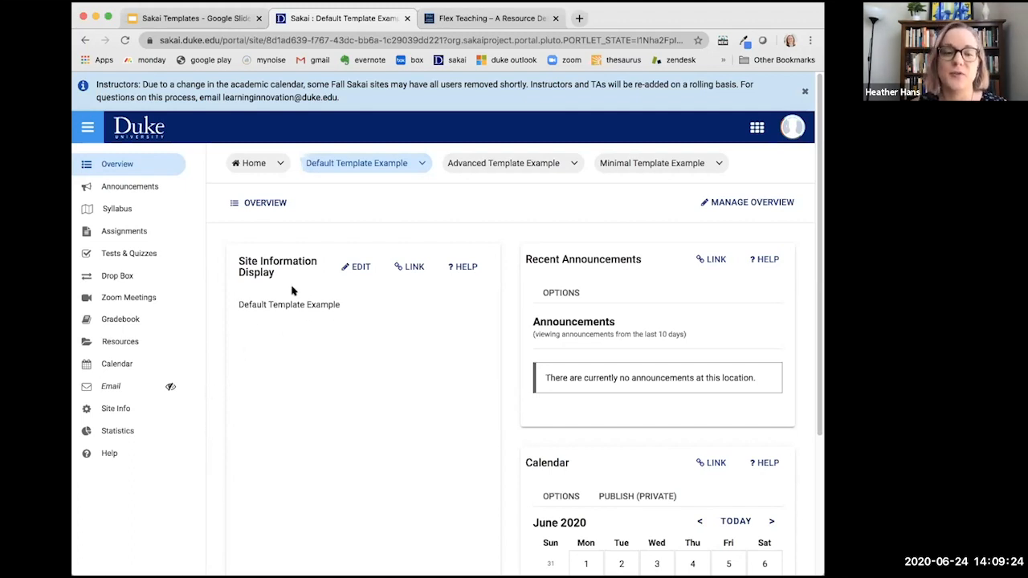
click(355, 267)
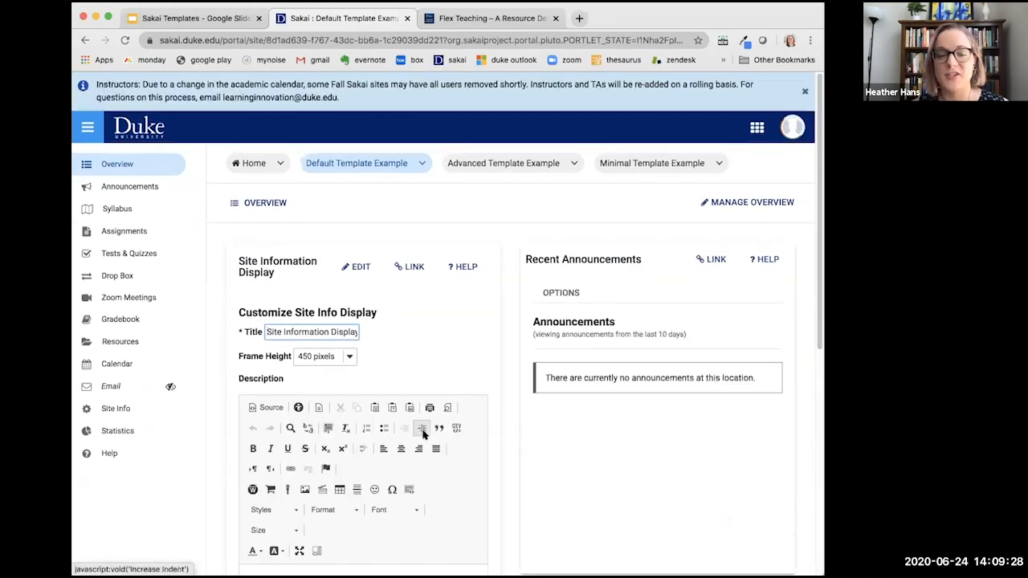
scroll(422, 426, down, 5)
click(333, 374)
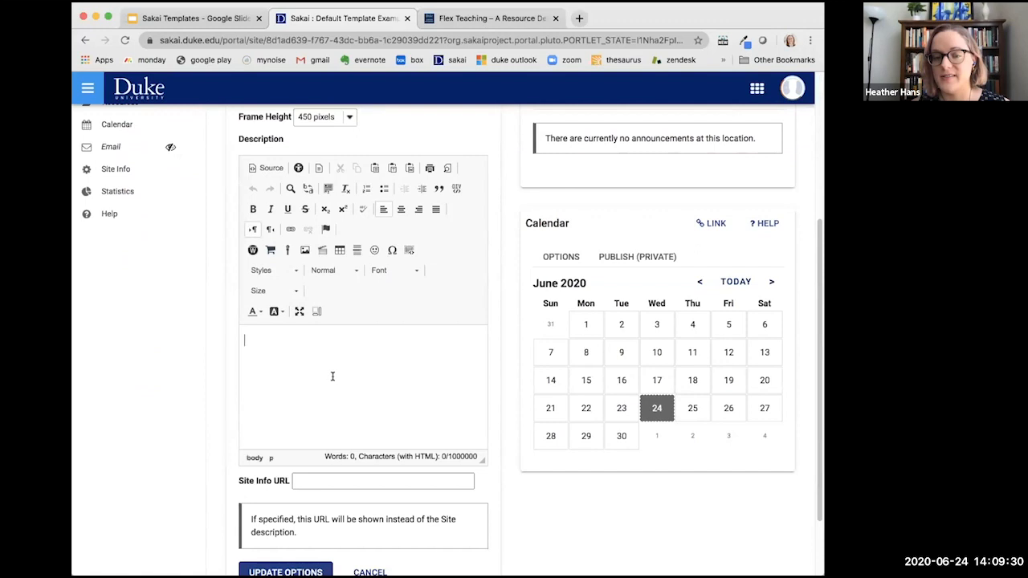
scroll(333, 374, down, 3)
click(358, 485)
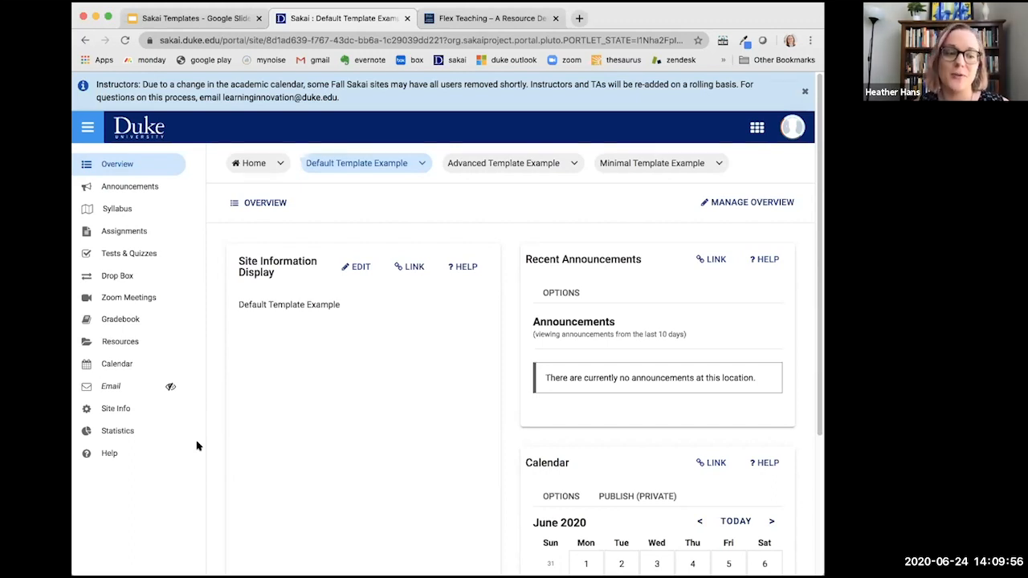
- View the Minimal Template Example site's About page, including its banner, welcome text and instructor contact line
click(654, 164)
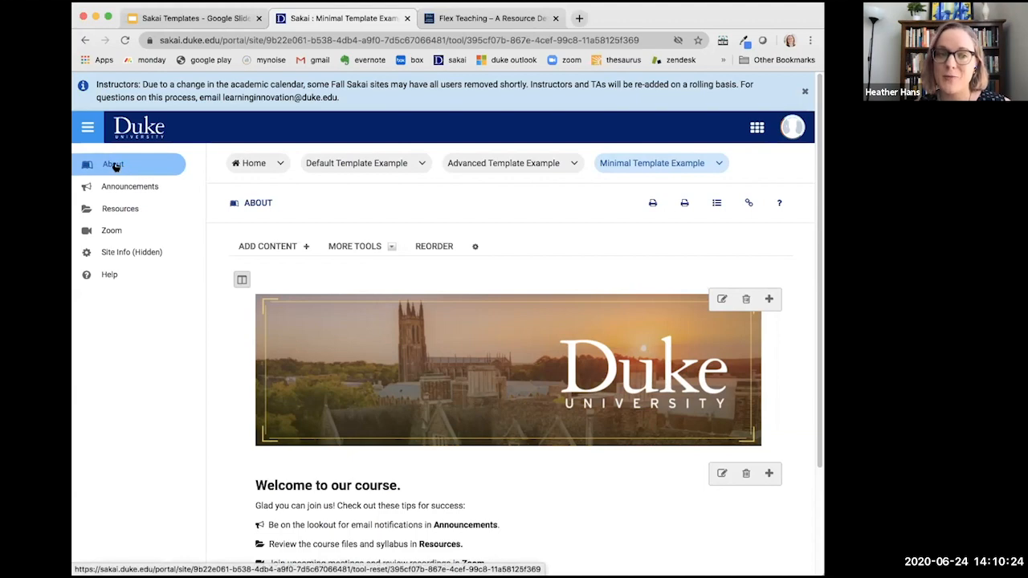
scroll(203, 390, down, 3)
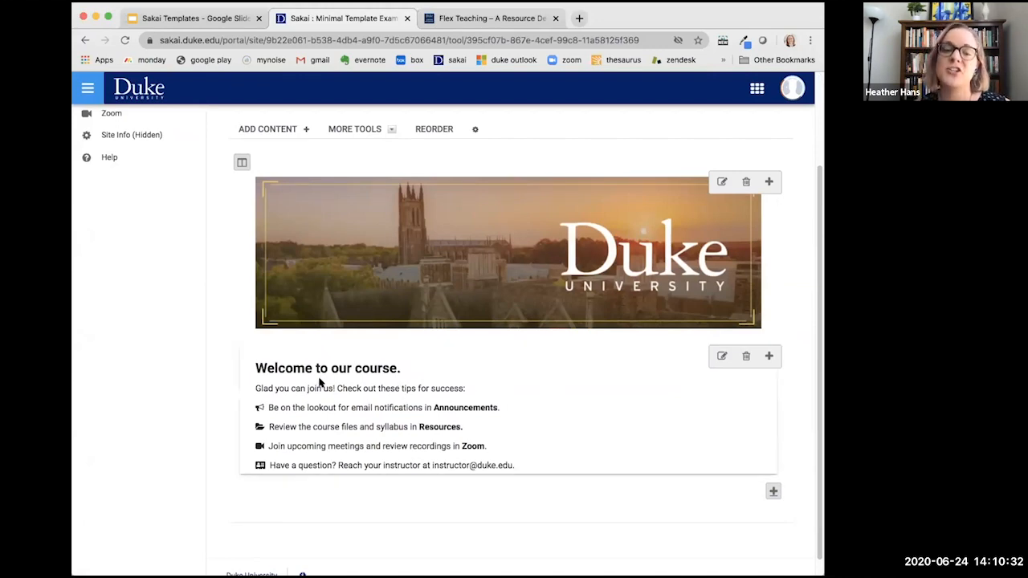
scroll(196, 376, up, 3)
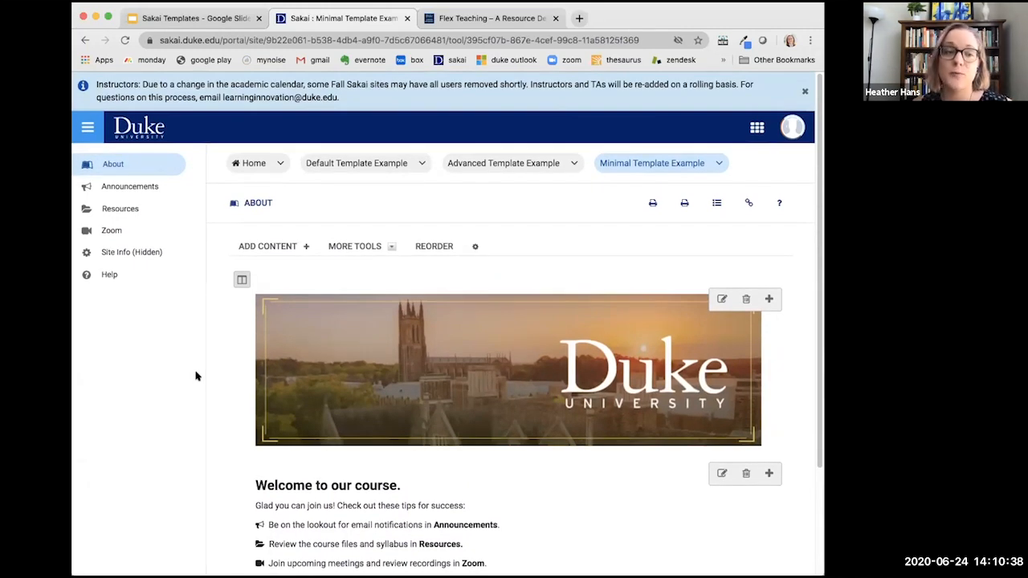
scroll(196, 376, down, 2)
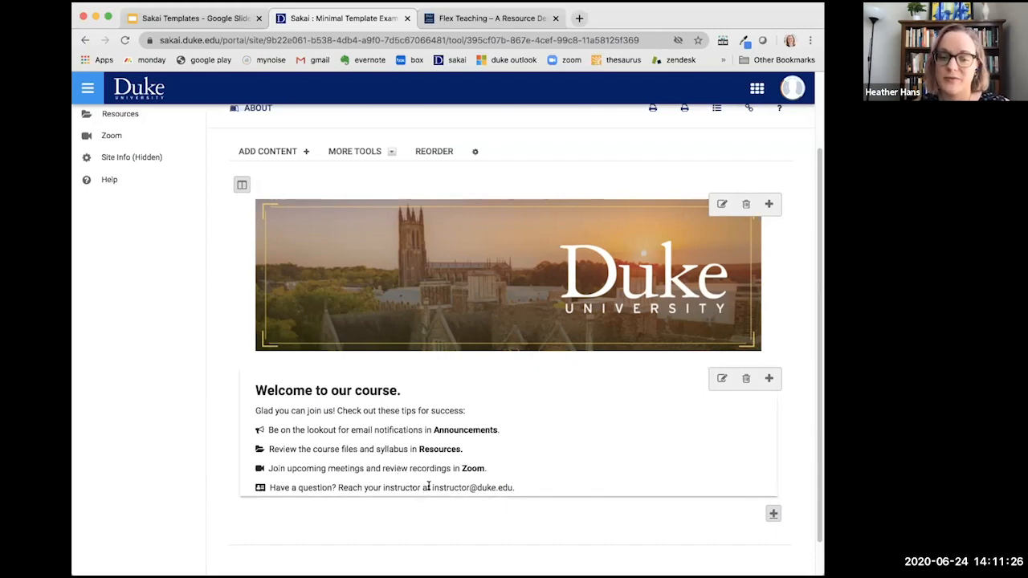
drag(431, 486, 511, 489)
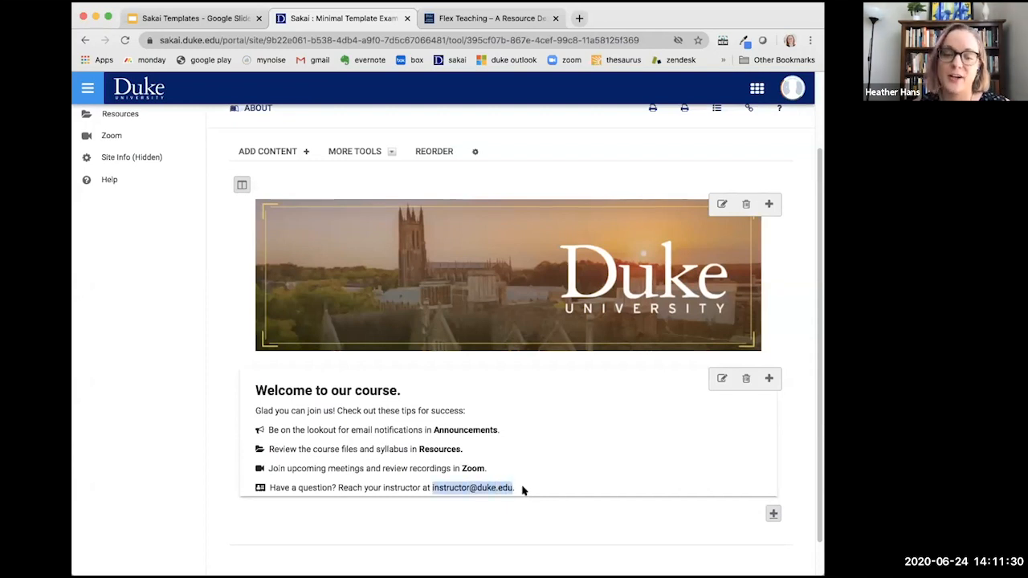
click(523, 490)
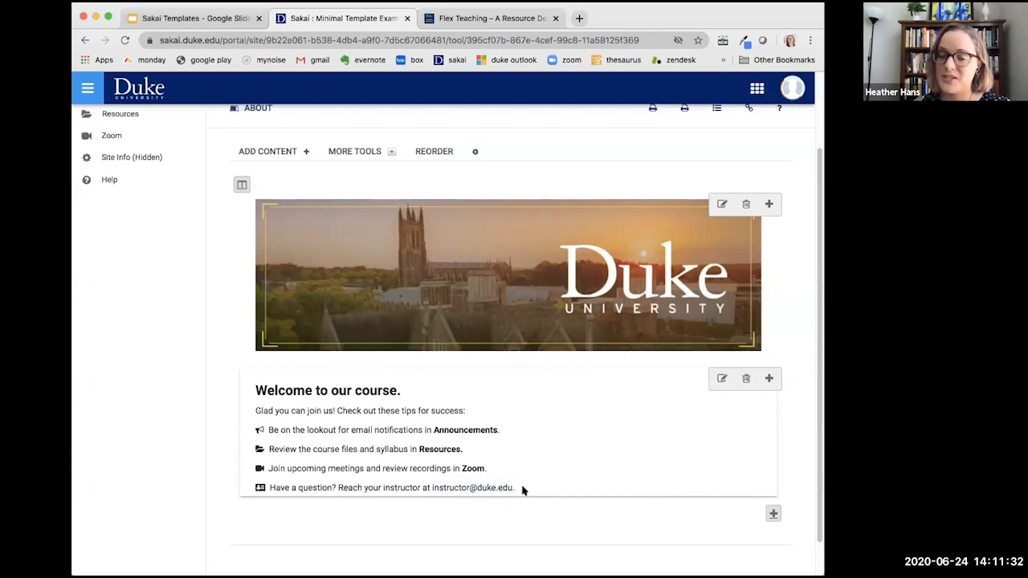
scroll(522, 489, up, 3)
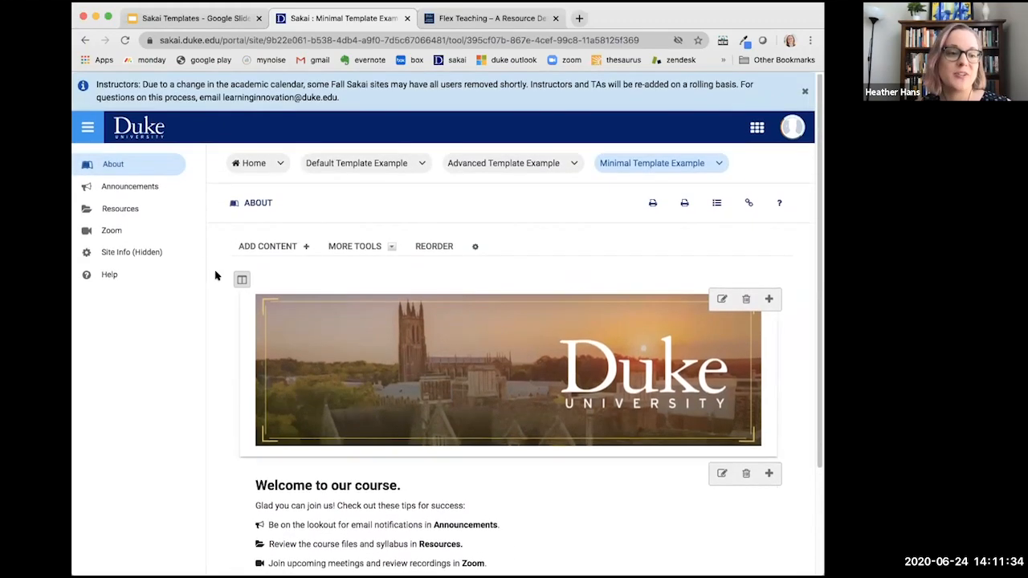
- View the Minimal Template Example site's resource folders and check the actions available for the Syllabus folder
click(146, 208)
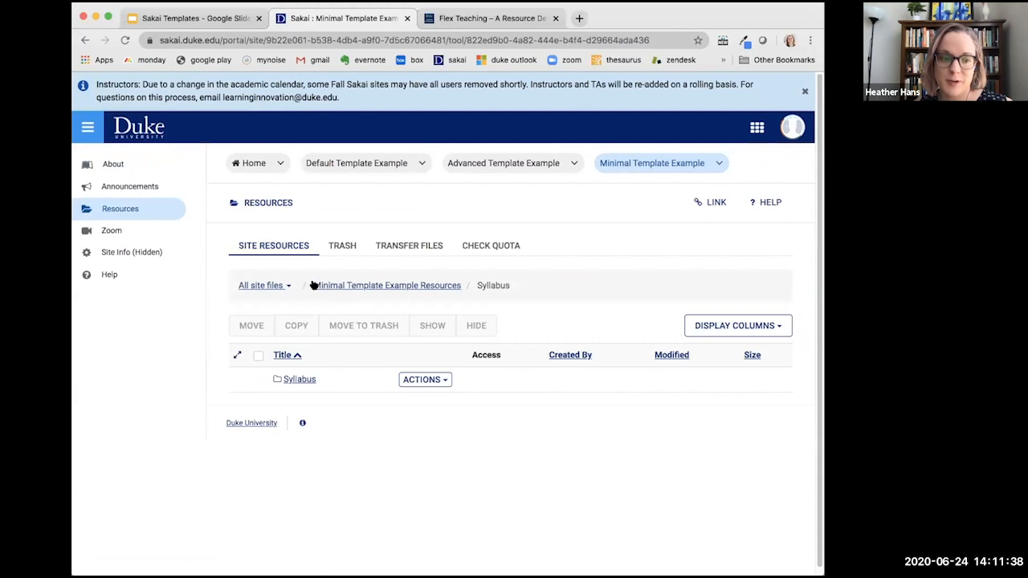
click(318, 287)
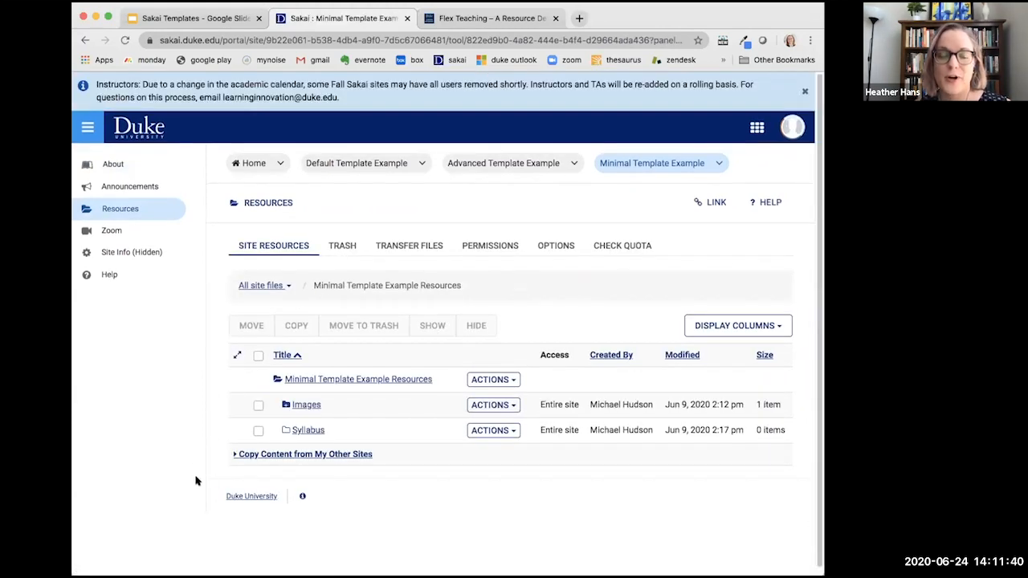
click(308, 431)
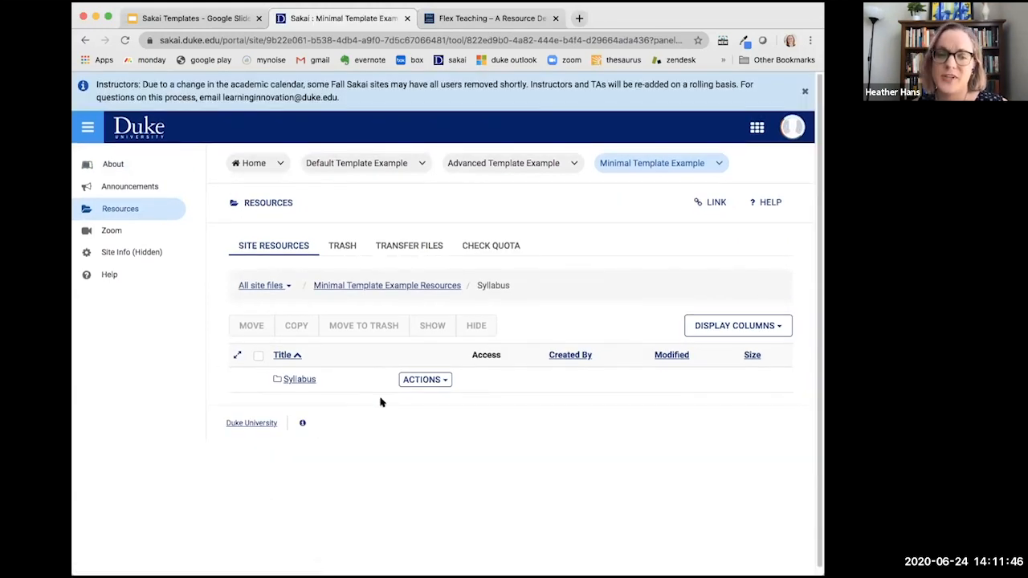
click(426, 382)
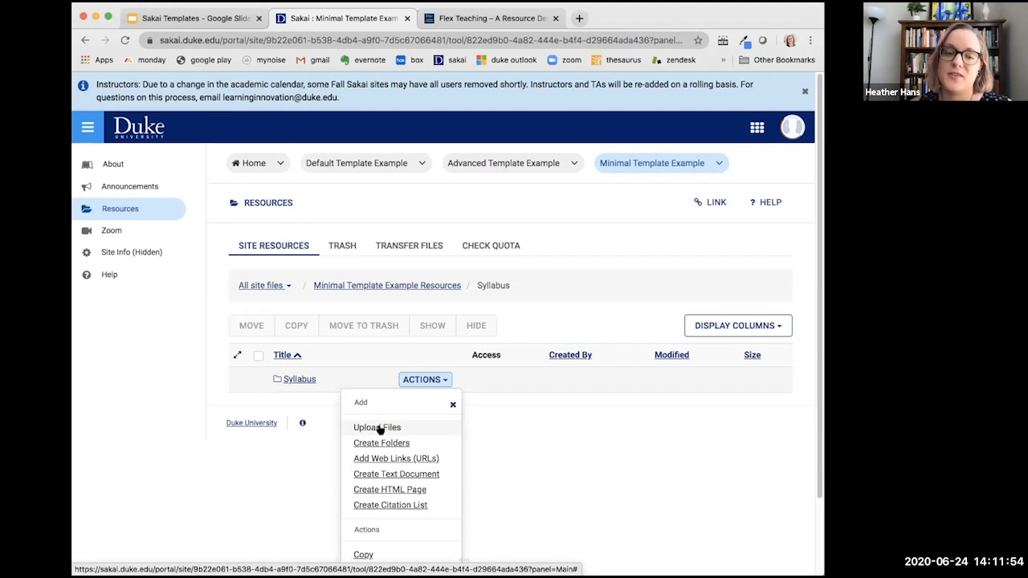
click(318, 448)
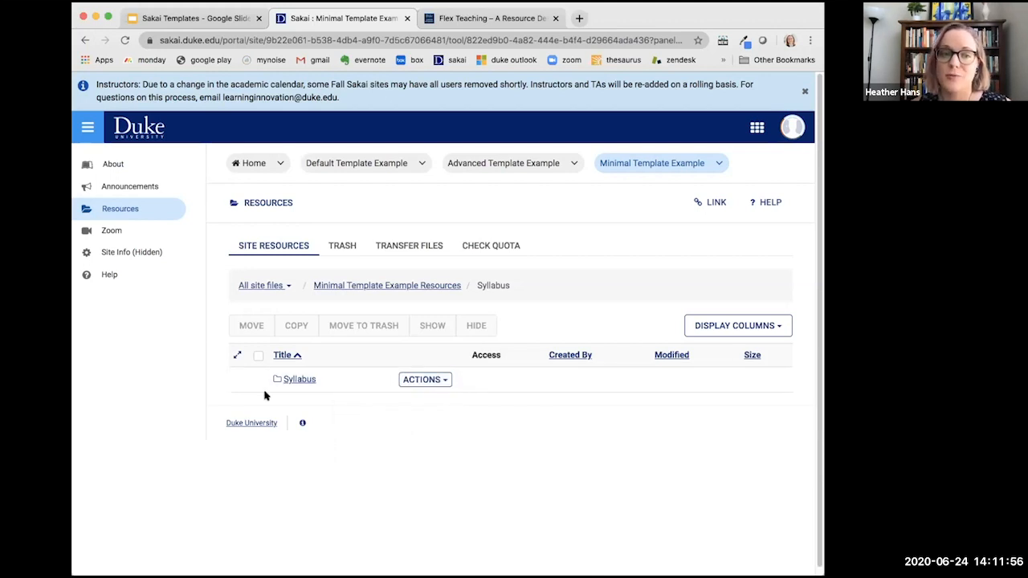
- Return to the Minimal Template Example site's About page and view its content
click(112, 164)
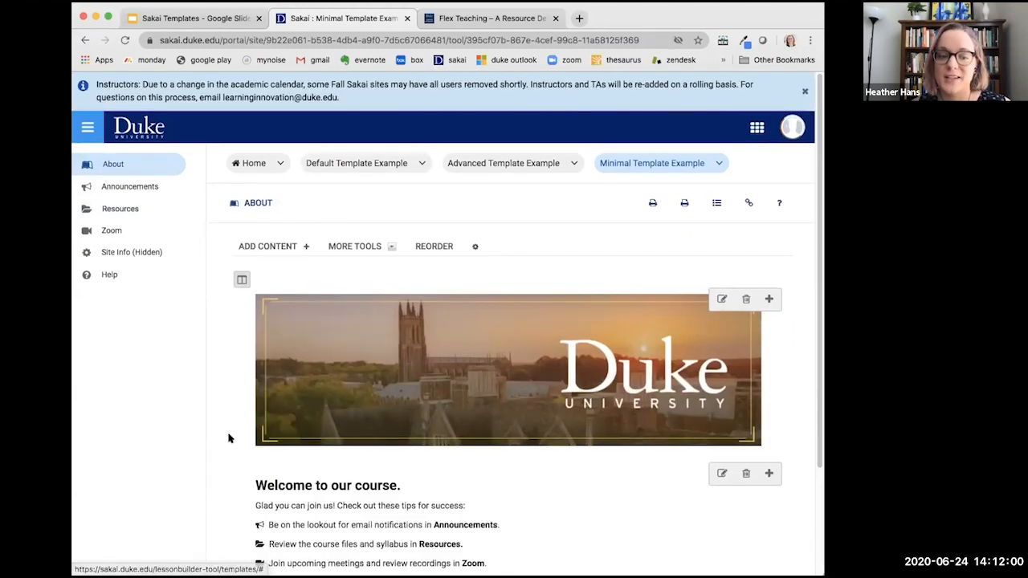
scroll(277, 451, down, 2)
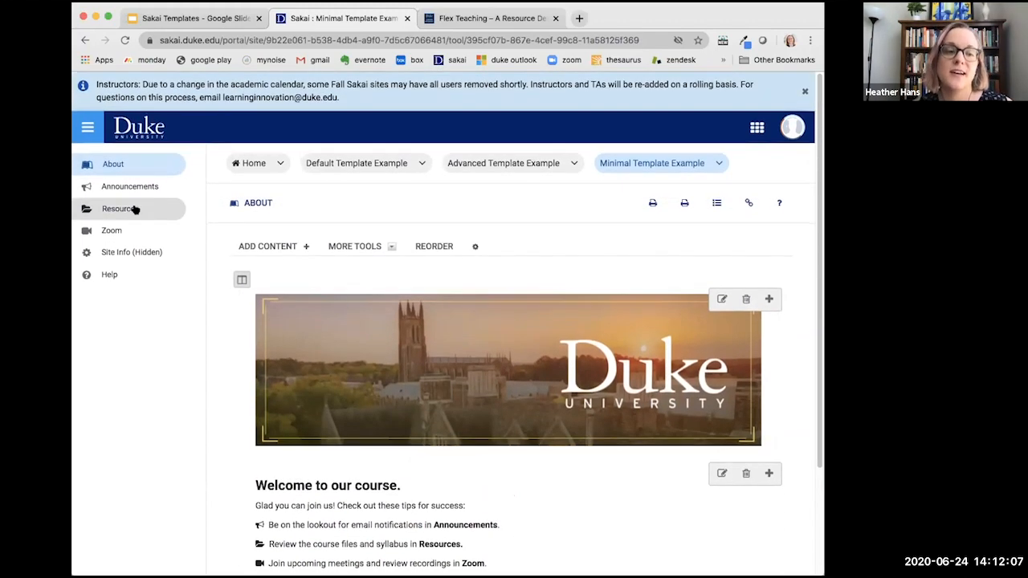
- View the Minimal Template Example site's Resources and Site Info pages, and return to its About page
click(126, 209)
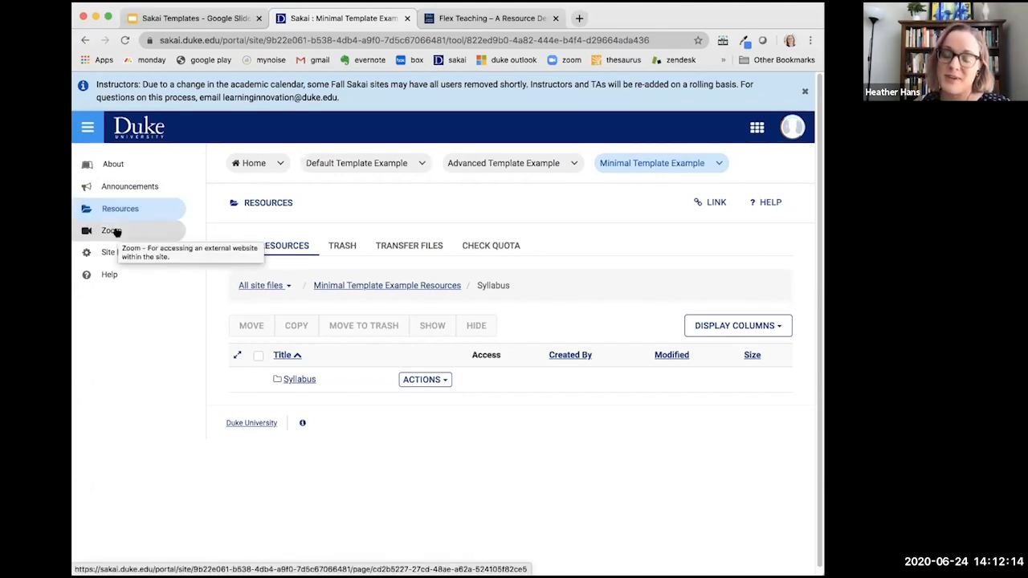
click(102, 250)
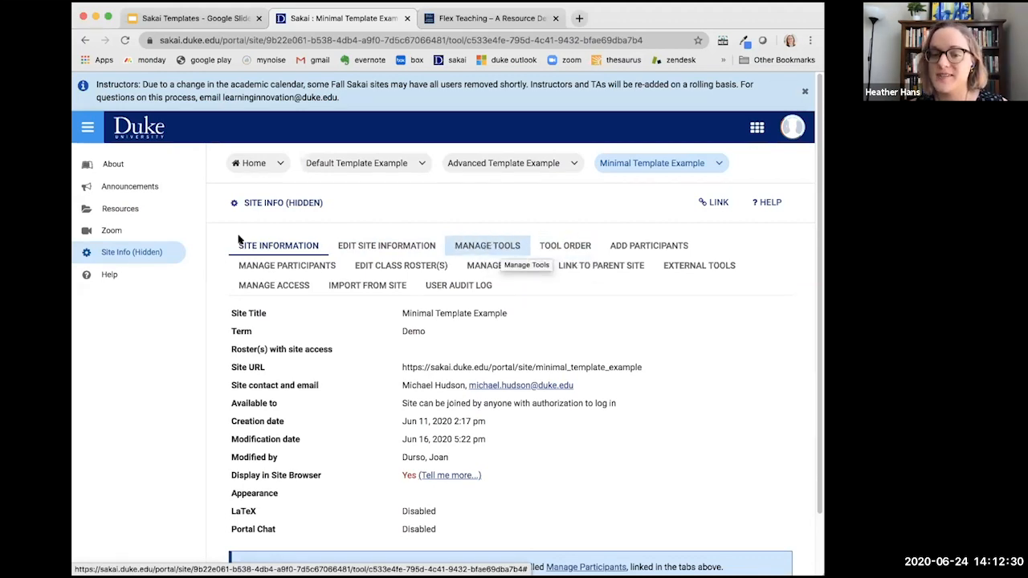
click(113, 164)
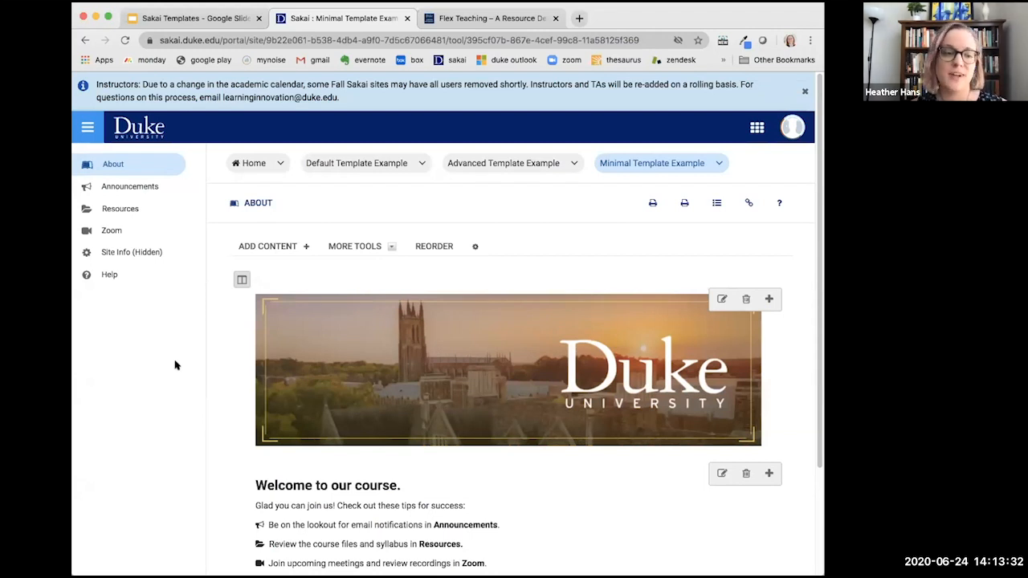
- In the Advanced Template Example site, collapse the list of weeks and view the Overview page's course and instructor placeholder text
click(508, 166)
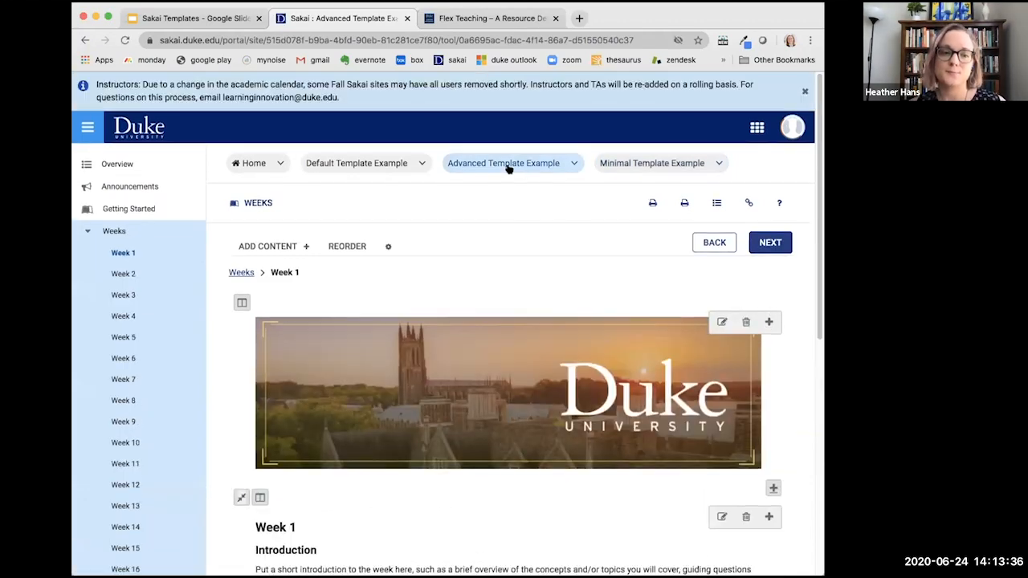
click(89, 231)
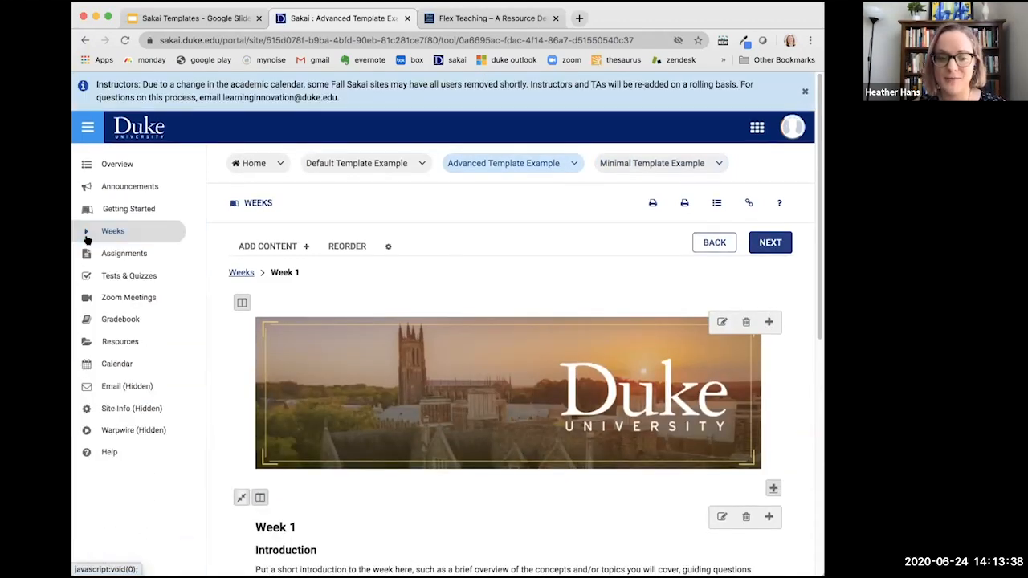
click(118, 169)
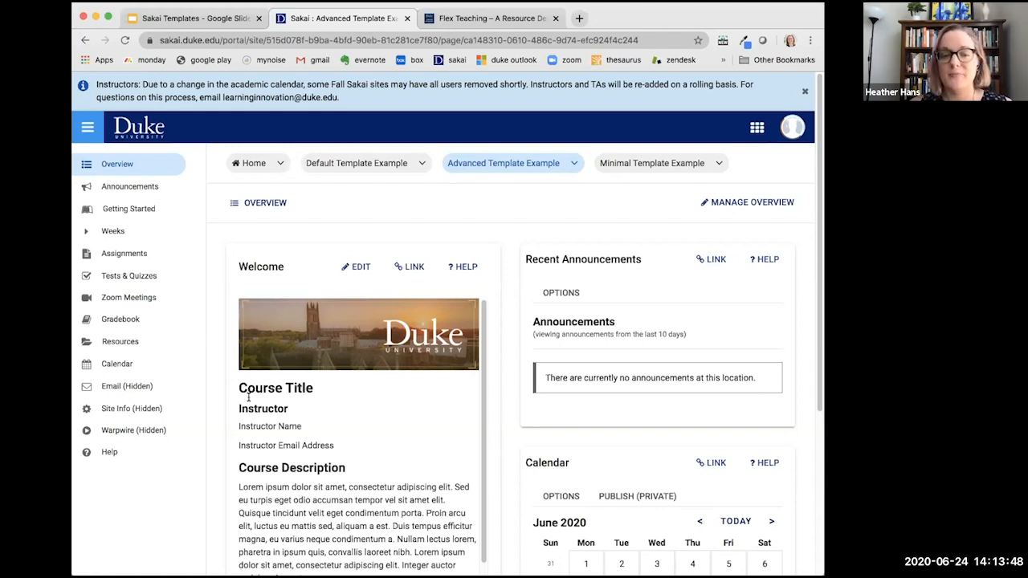
drag(237, 409, 455, 560)
click(453, 557)
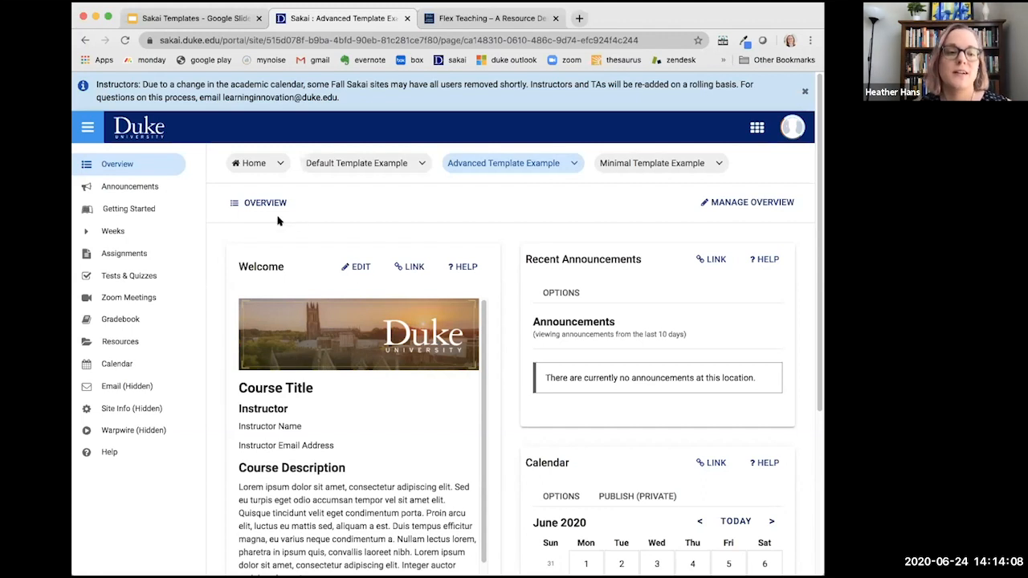
- View the Advanced Template Example site's Getting Started page, including its welcome tips and Syllabus section
click(124, 210)
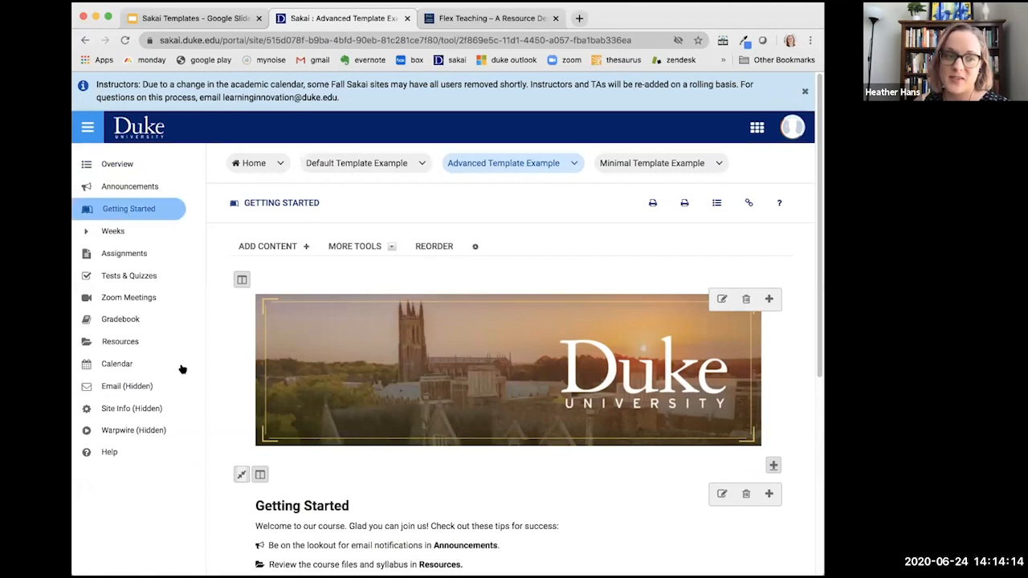
scroll(195, 469, down, 3)
scroll(193, 463, down, 3)
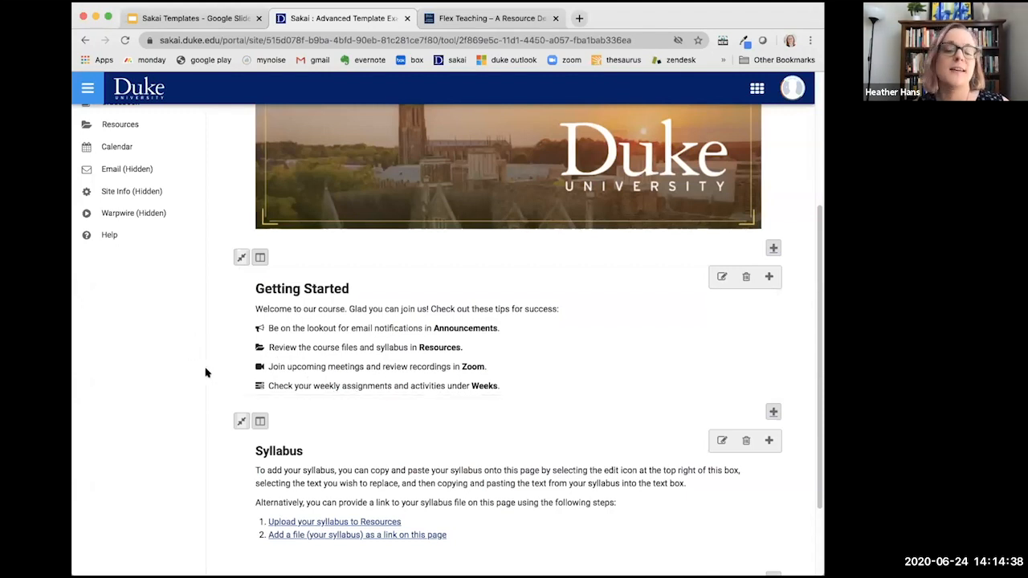
scroll(205, 372, down, 2)
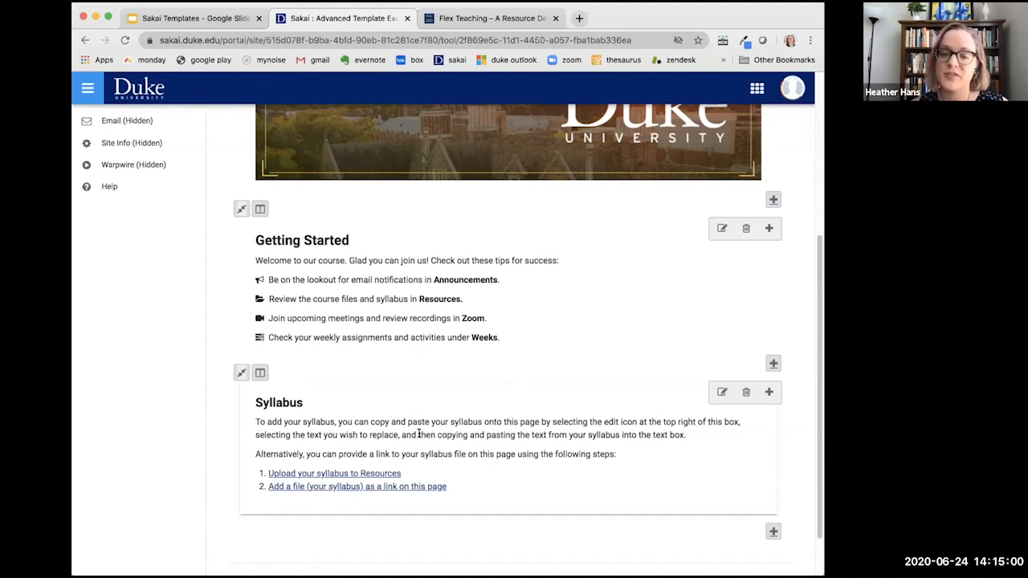
- Open the Syllabus text on the Getting Started page for editing, select its placeholder instructions, and cancel the edit
click(720, 394)
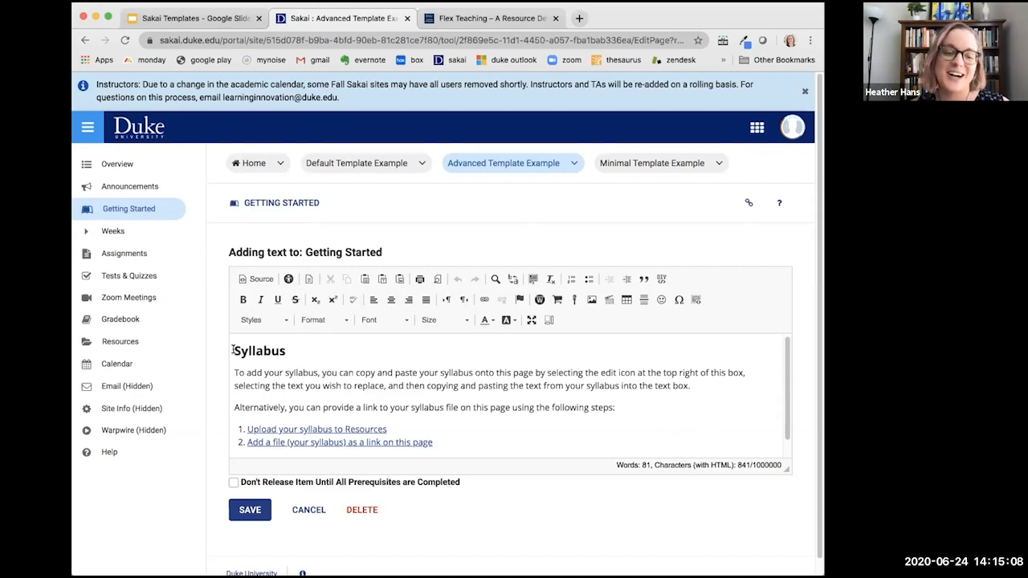
drag(233, 371, 505, 456)
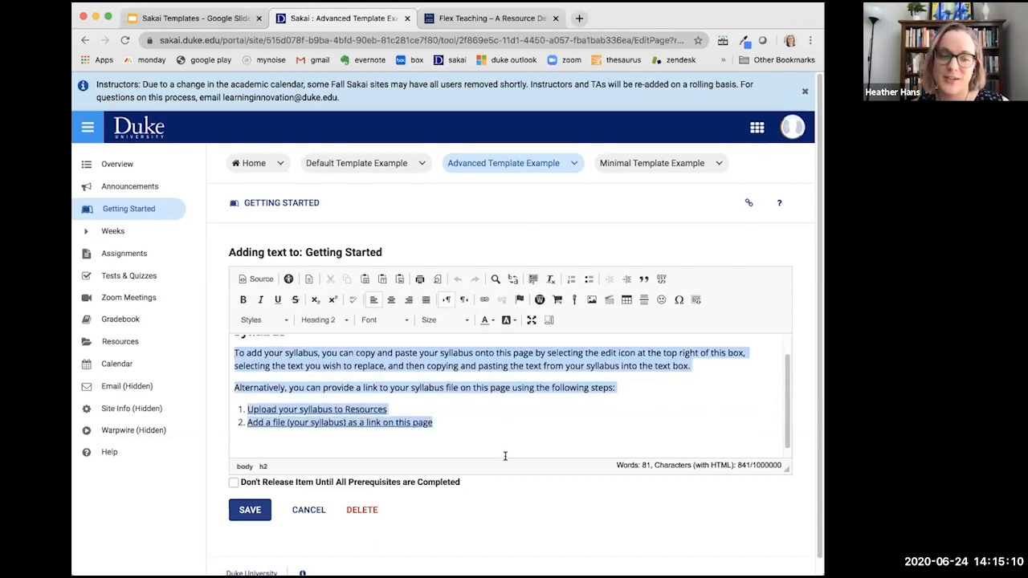
click(484, 431)
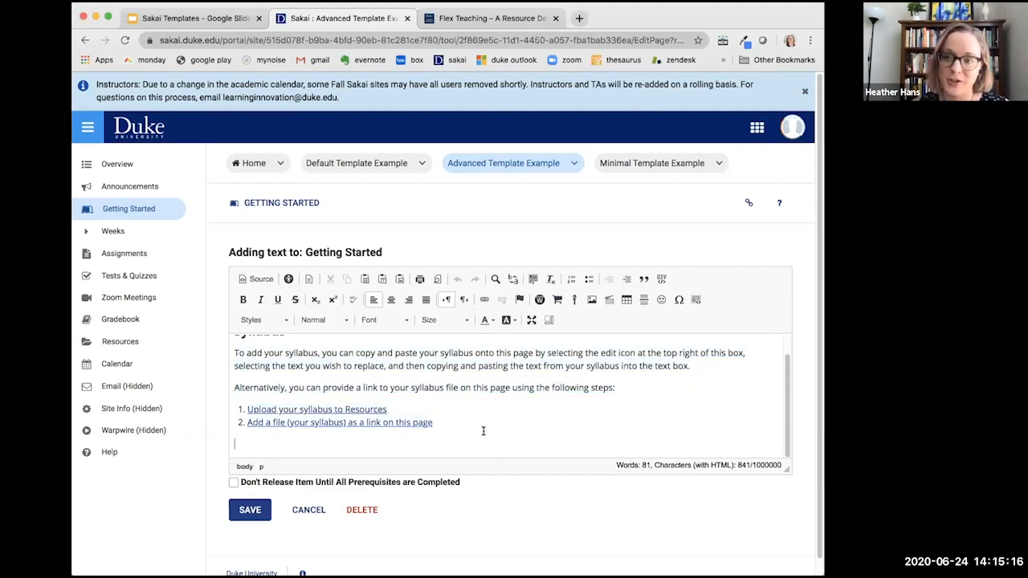
click(305, 508)
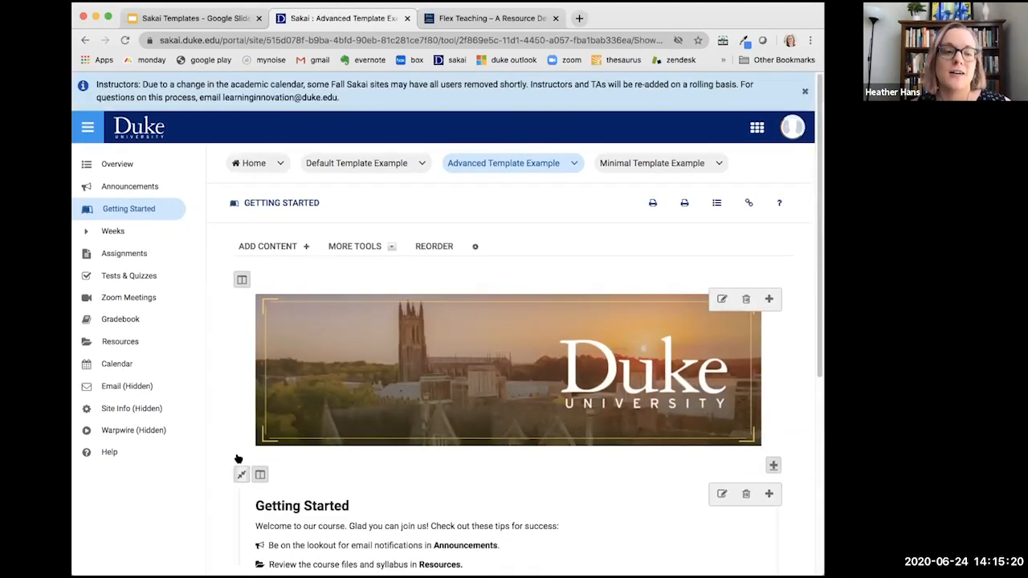
- View the Advanced Template Example site's Weeks page and its links to the individual weekly pages
click(116, 232)
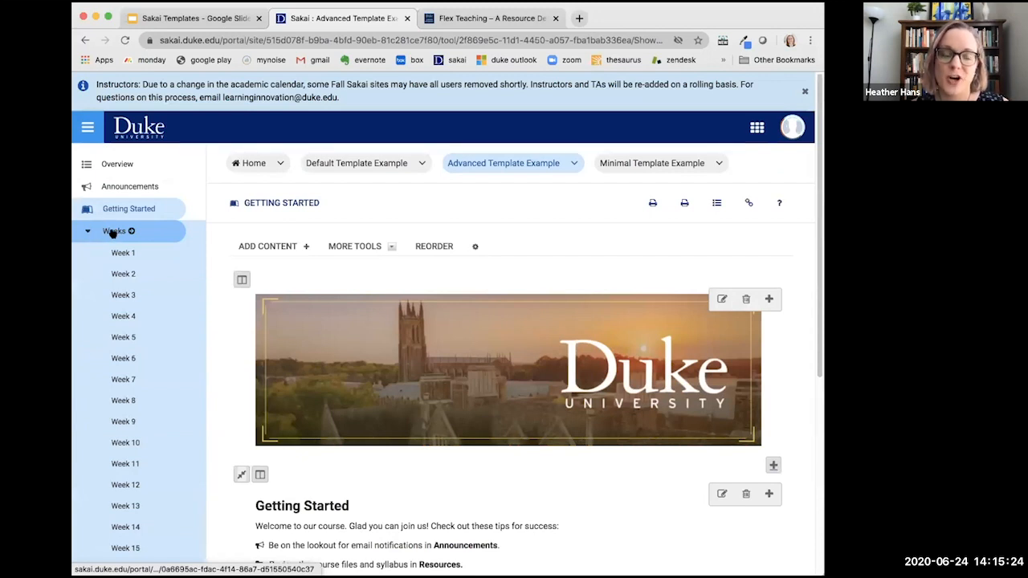
click(100, 231)
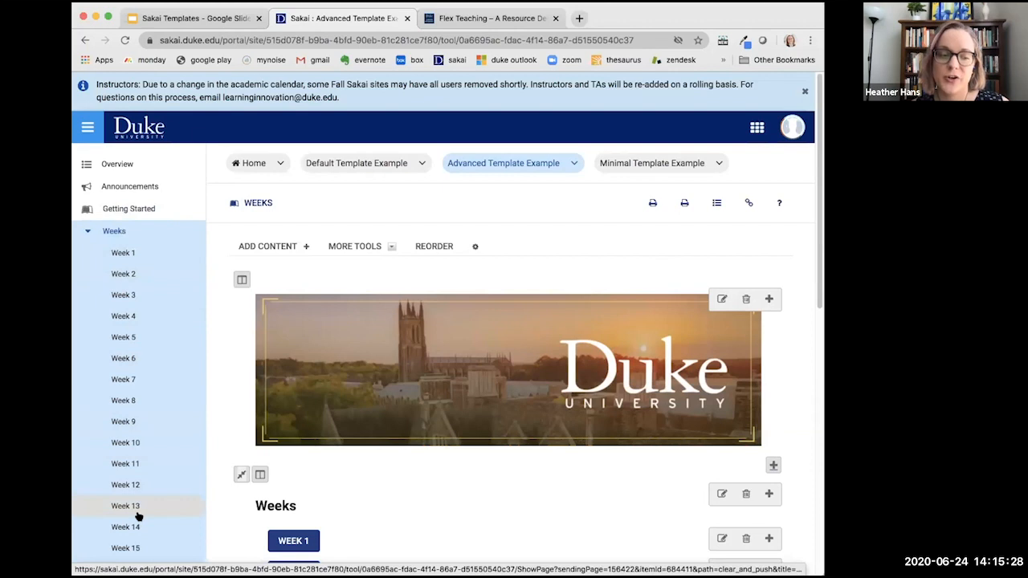
scroll(138, 517, down, 2)
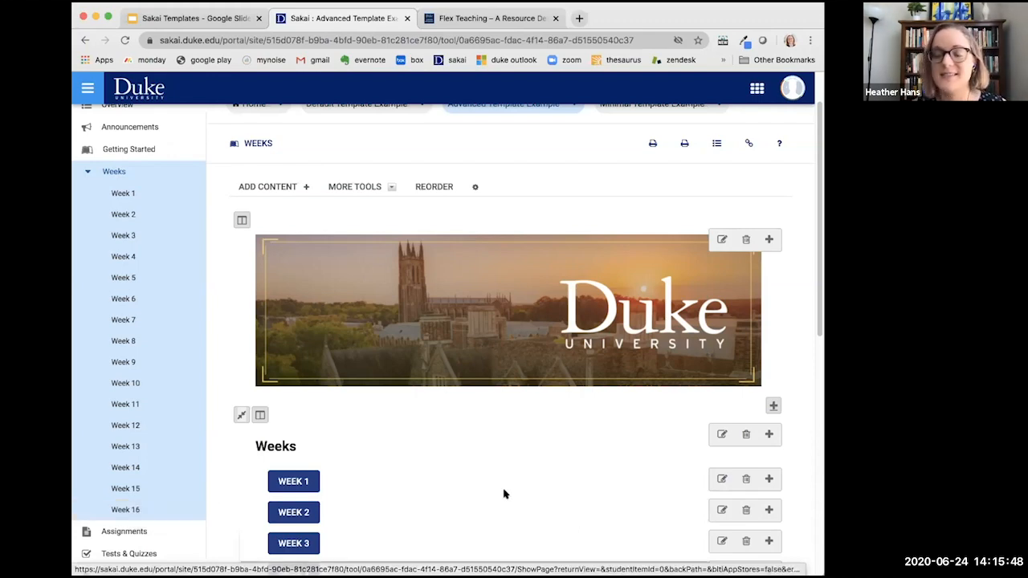
click(112, 176)
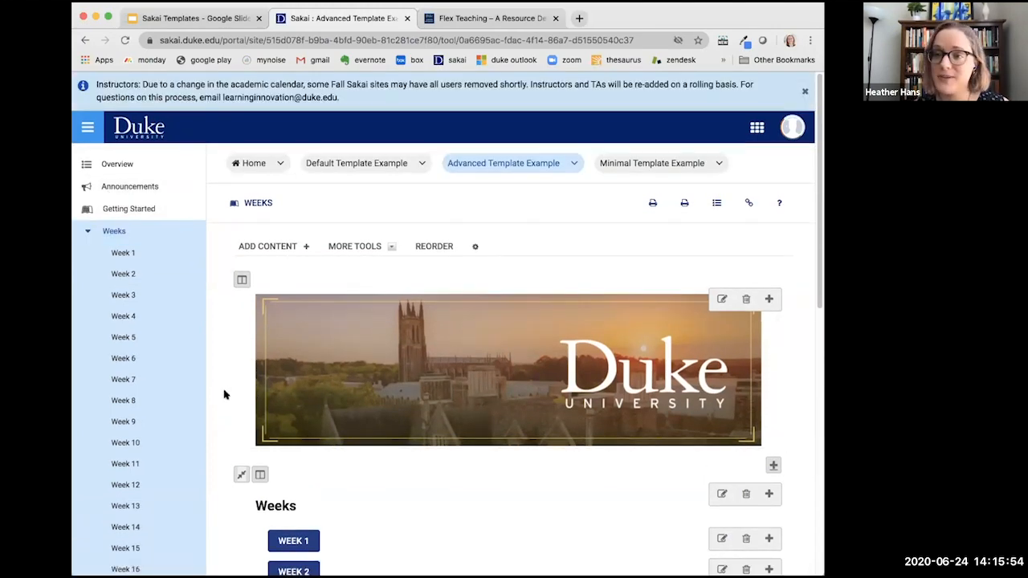
scroll(224, 394, down, 7)
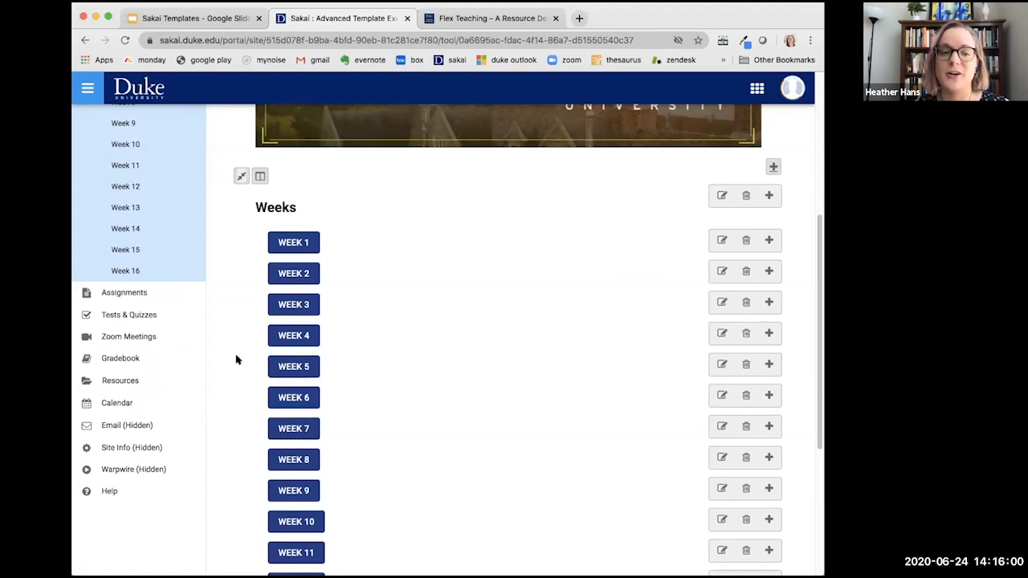
scroll(236, 358, up, 6)
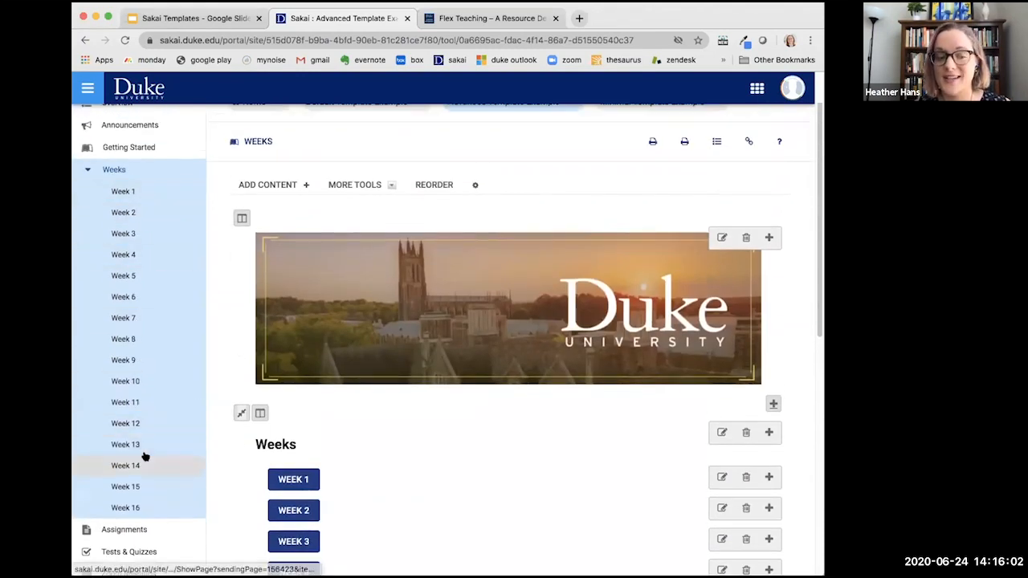
- Review the Week 1 page's Introduction, Learning Outcomes, Readings/Resources and Learning Activities sections, and collapse the list of weeks
click(119, 192)
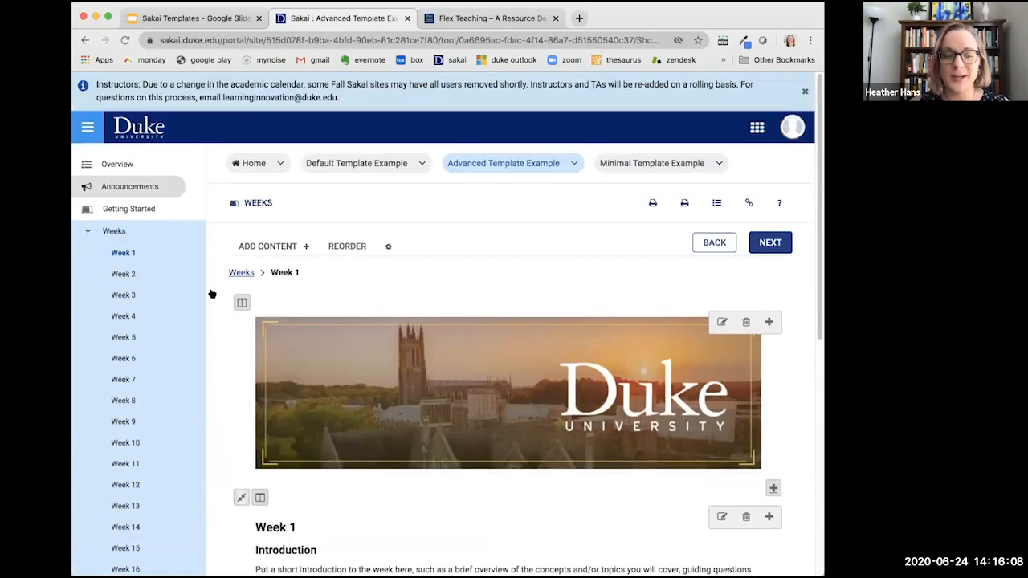
scroll(217, 426, down, 10)
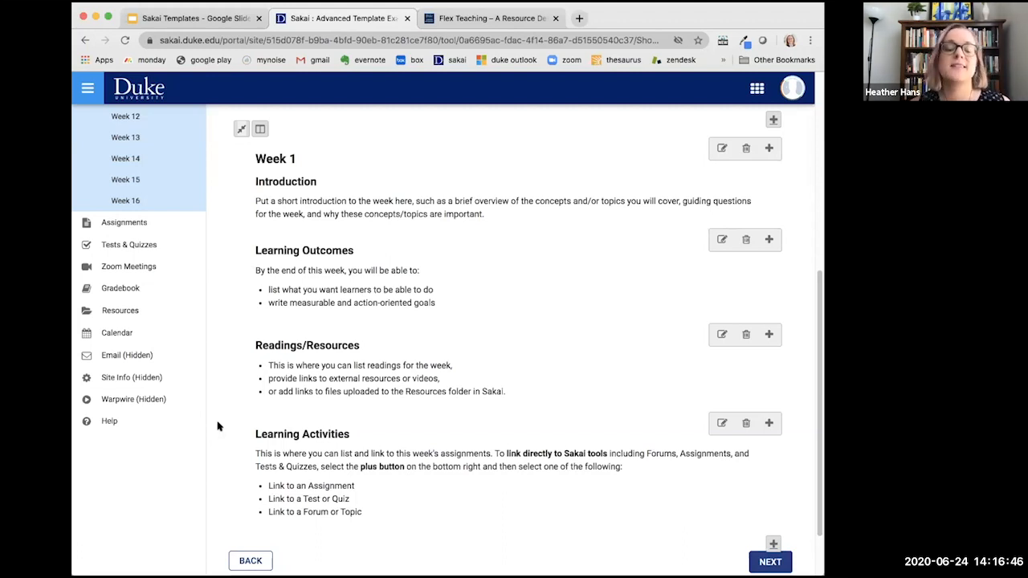
scroll(216, 426, down, 1)
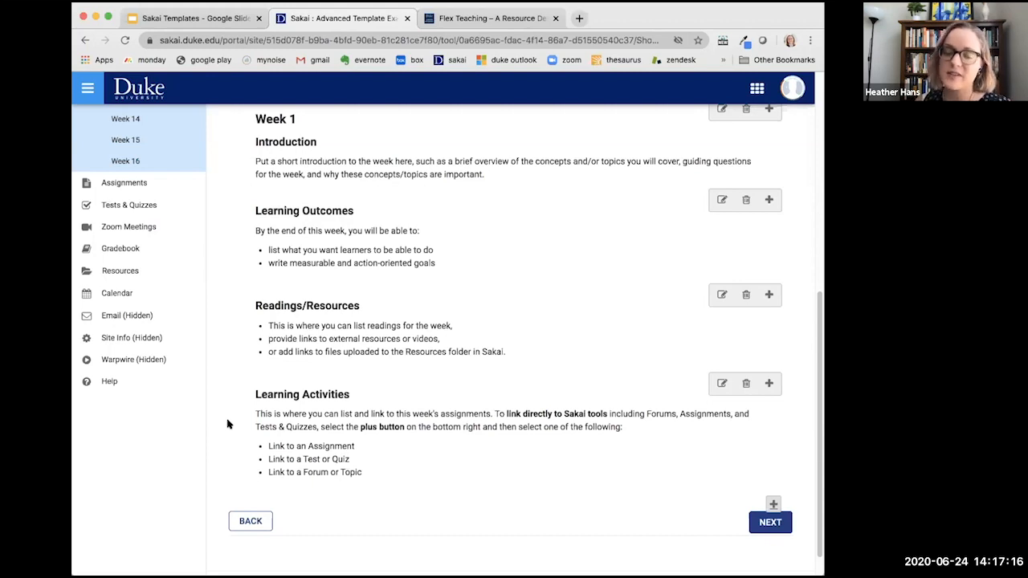
scroll(227, 424, down, 1)
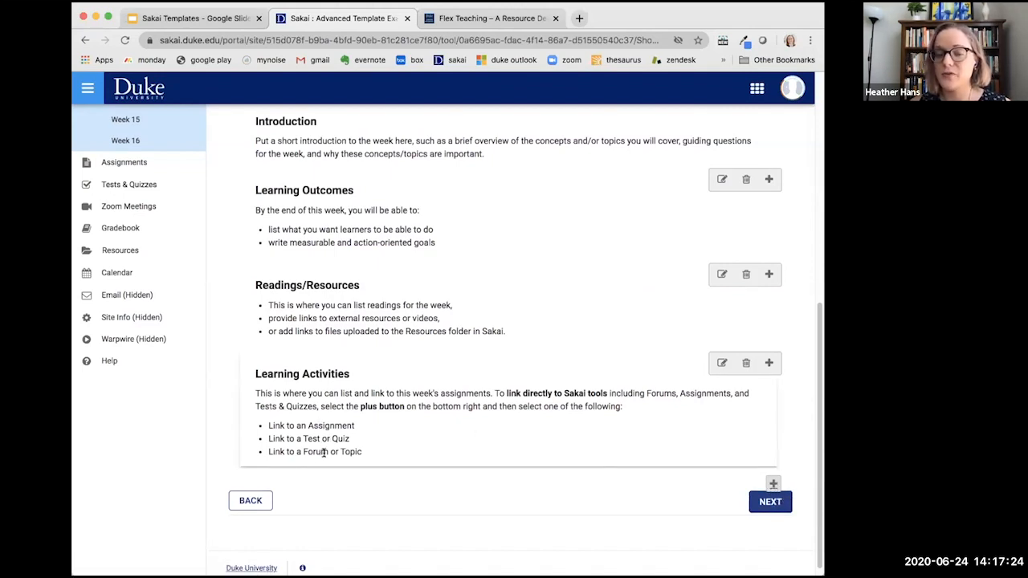
scroll(372, 467, up, 2)
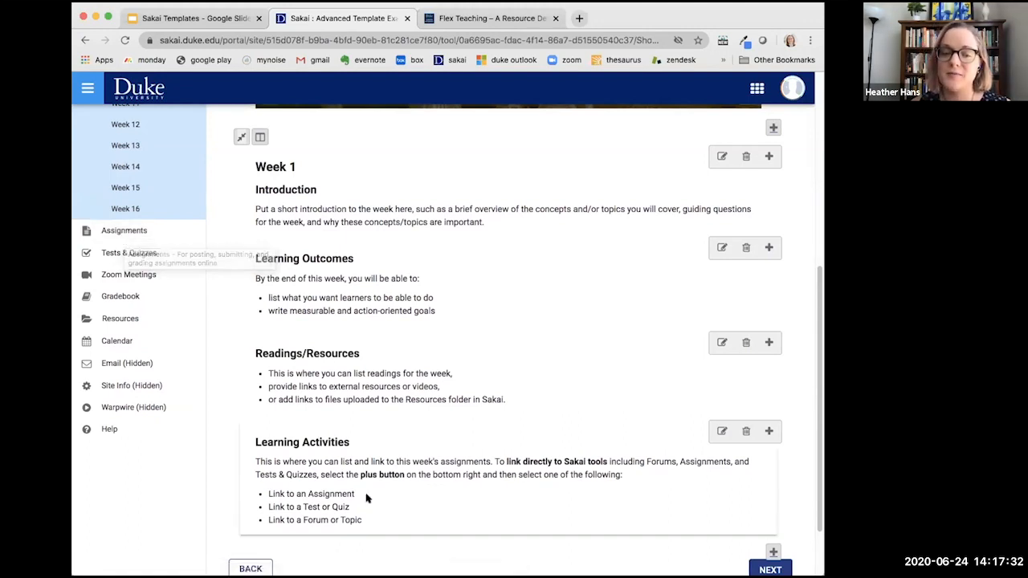
scroll(379, 513, down, 2)
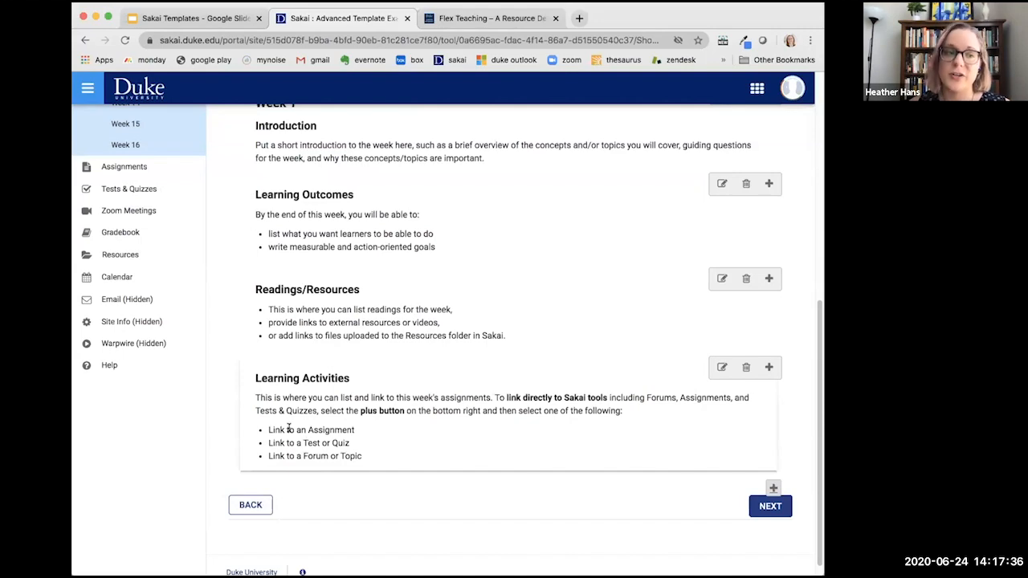
scroll(289, 430, up, 5)
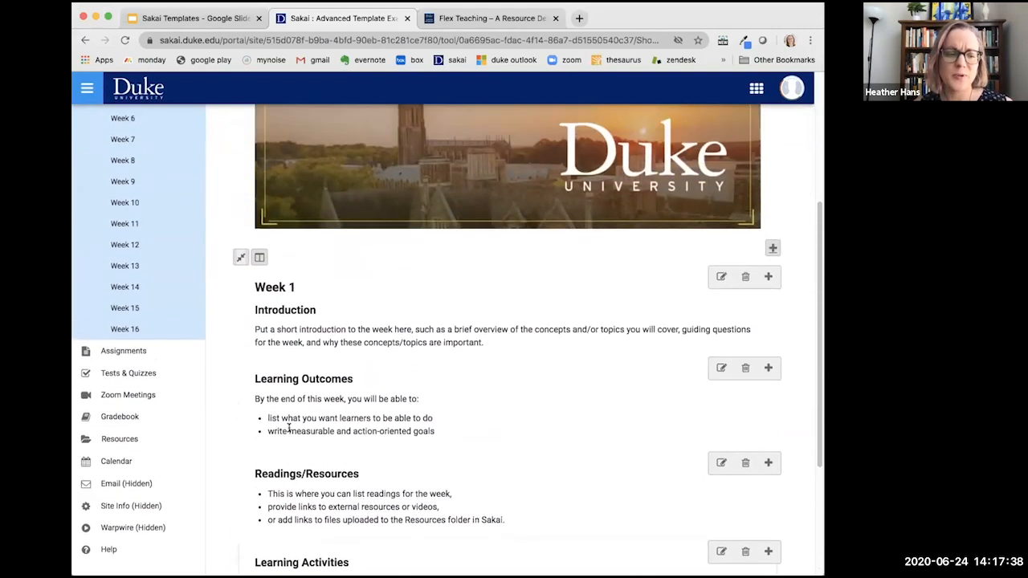
scroll(289, 430, up, 4)
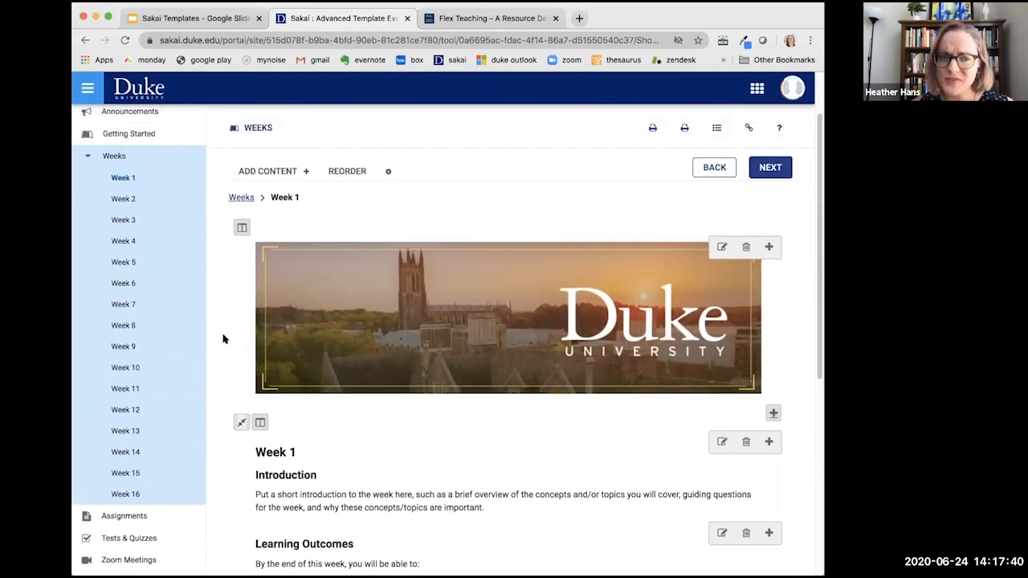
click(86, 156)
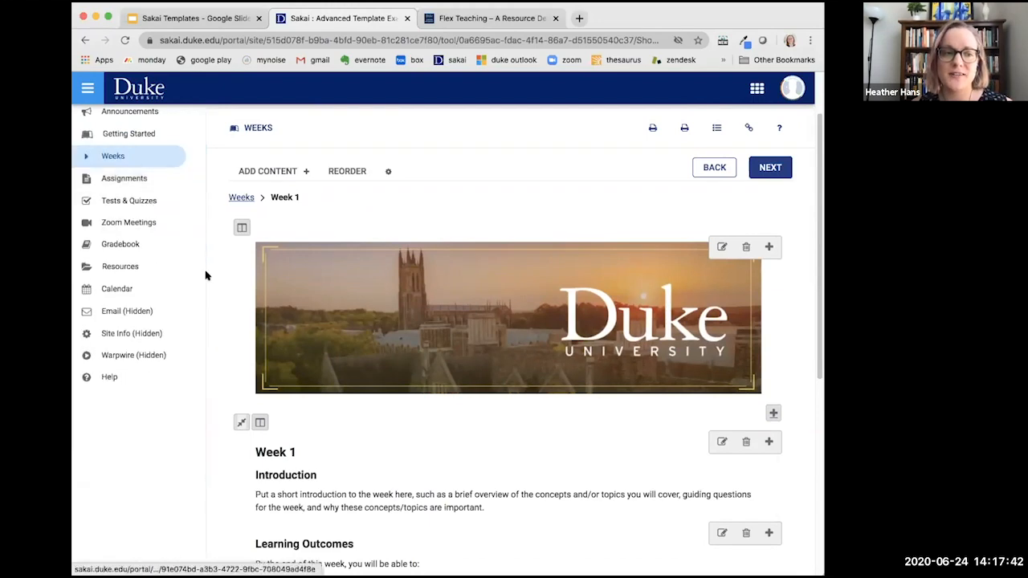
scroll(206, 275, up, 2)
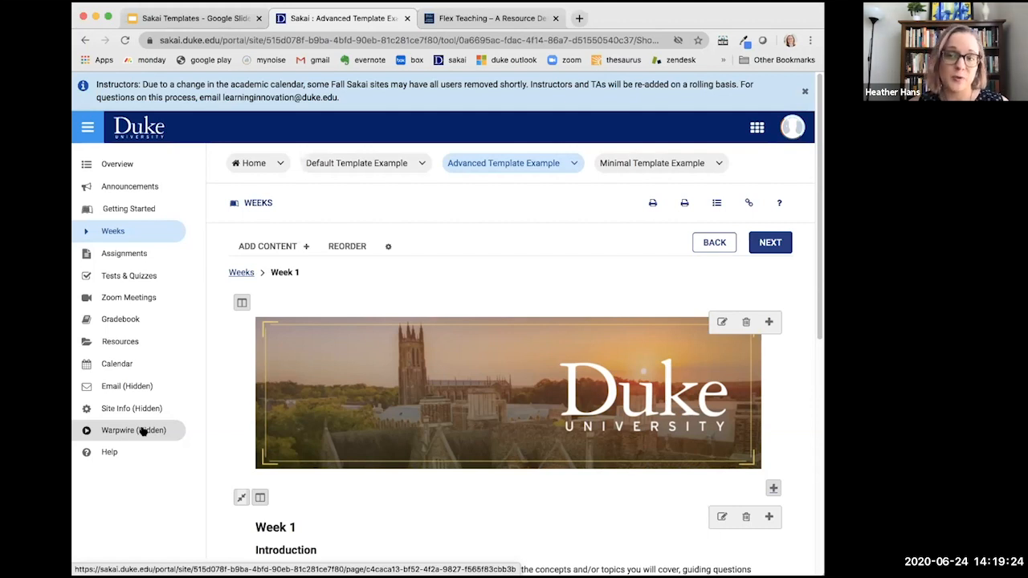
- Expand the list of weeks and review the Week 2 page's introduction, outcomes, readings and activities sections
click(111, 231)
click(117, 273)
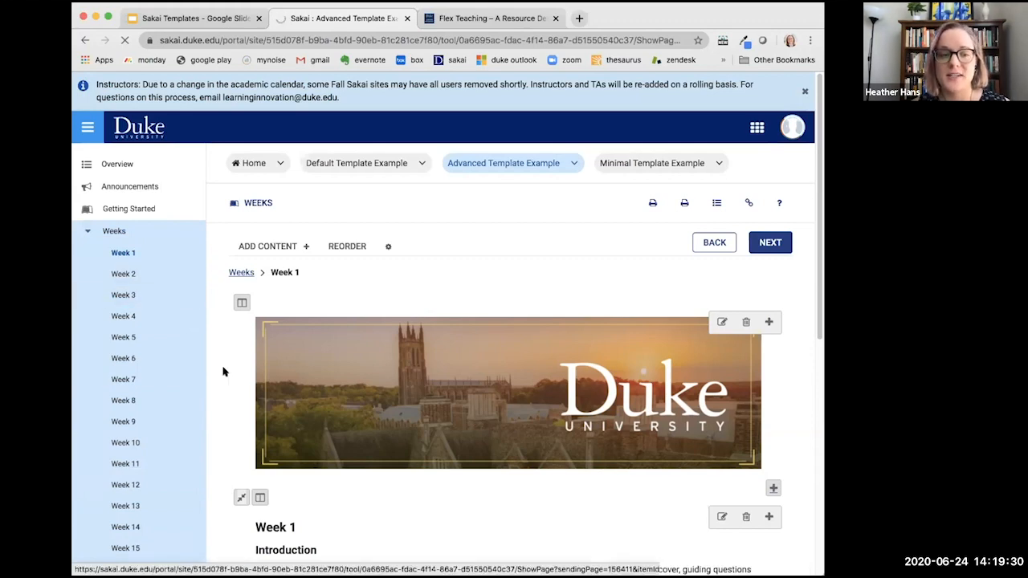
scroll(223, 369, down, 5)
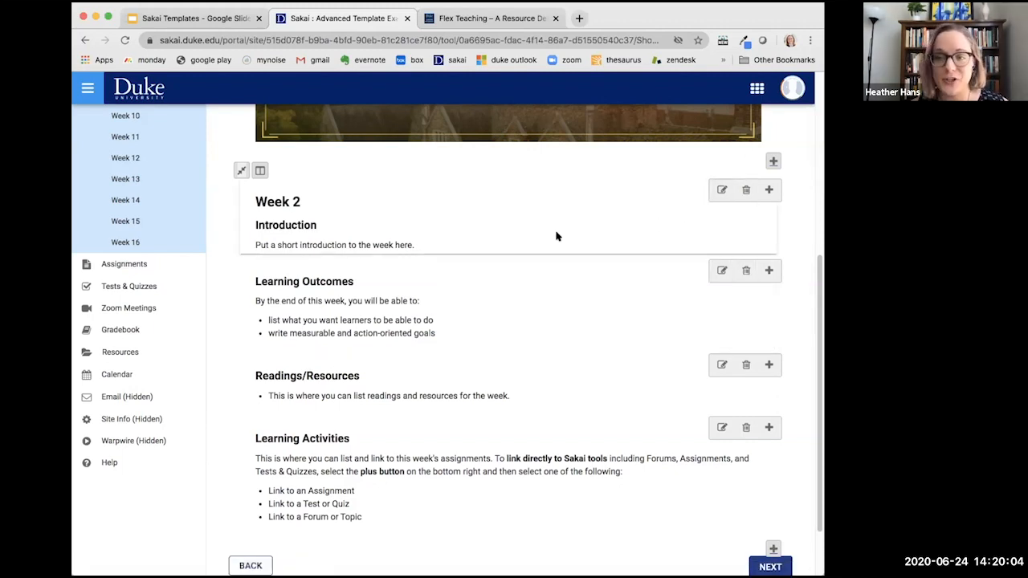
scroll(556, 236, up, 1)
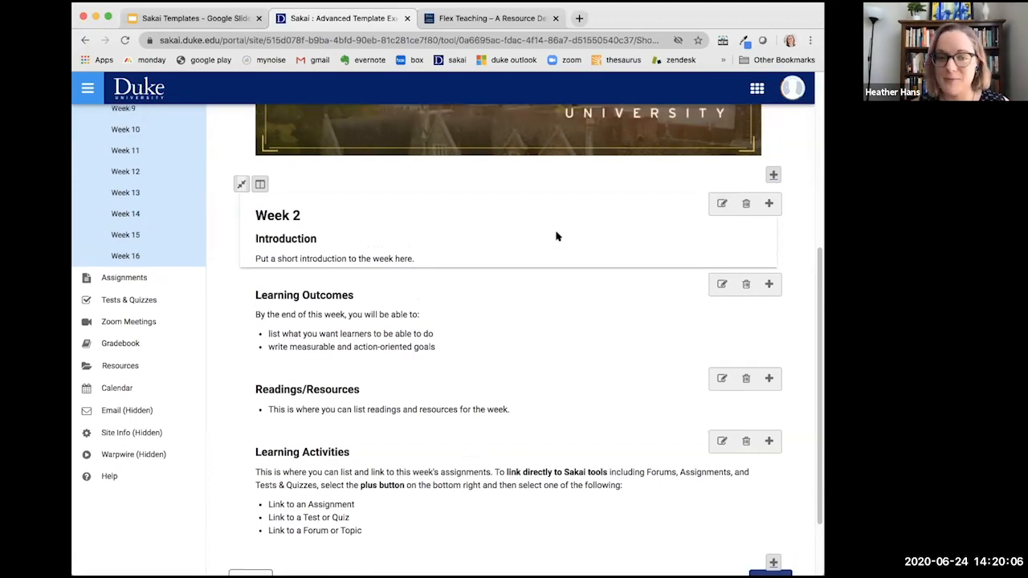
scroll(556, 236, up, 6)
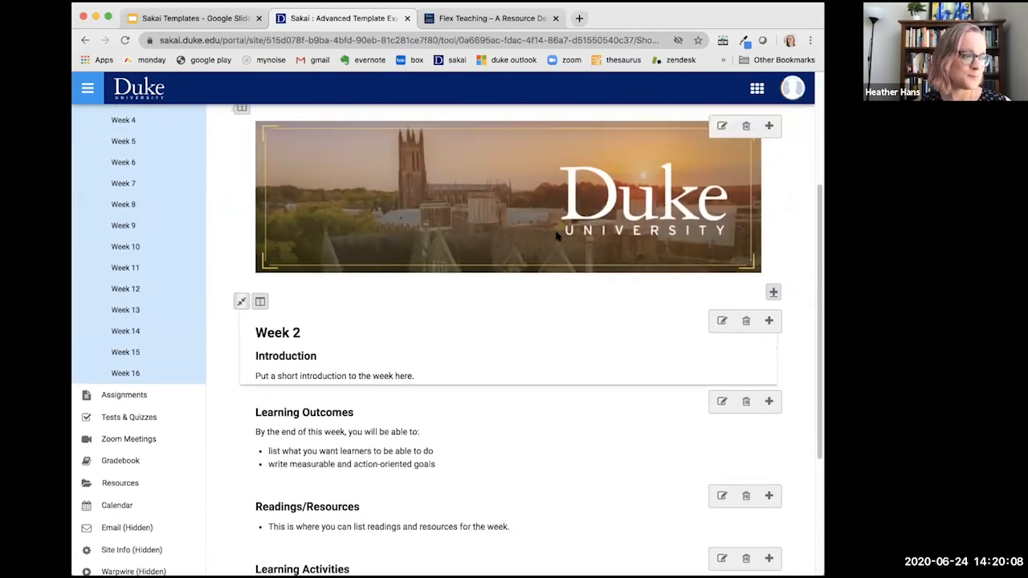
scroll(556, 236, up, 1)
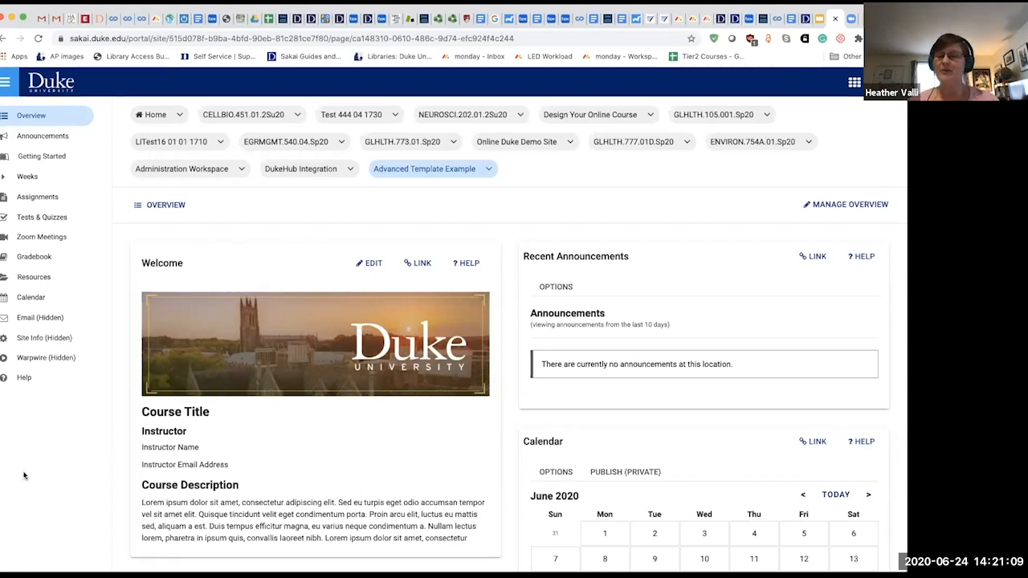
- In the Advanced Template Example site's tool management, select Lessons as an additional tool and continue to its customization
click(28, 337)
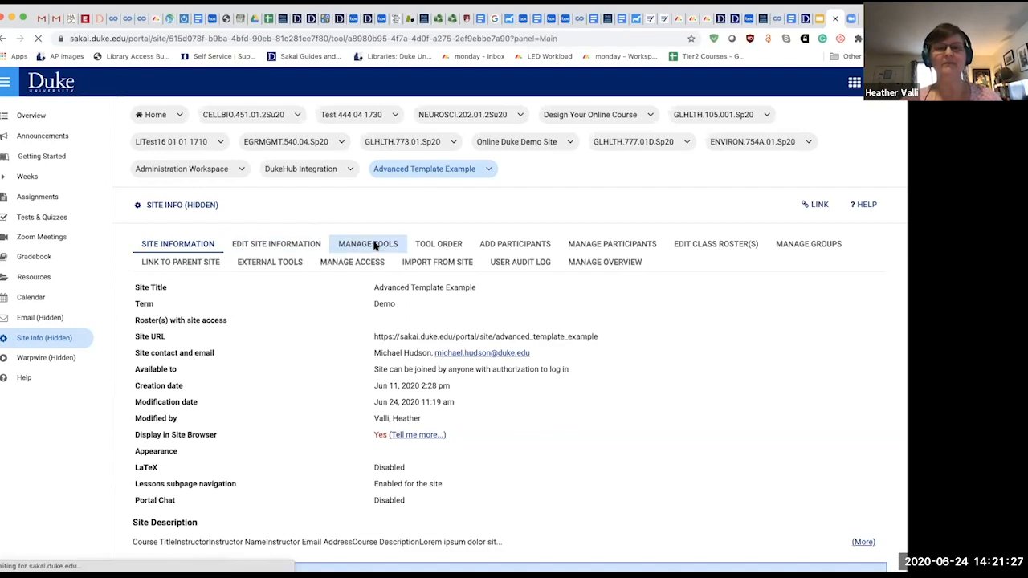
scroll(403, 364, down, 1)
scroll(403, 363, down, 5)
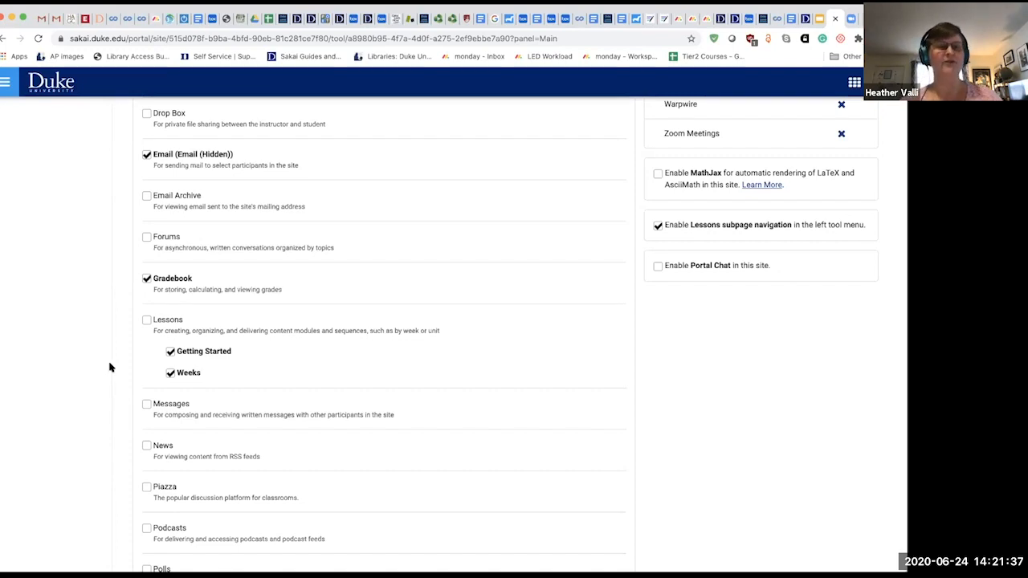
click(145, 320)
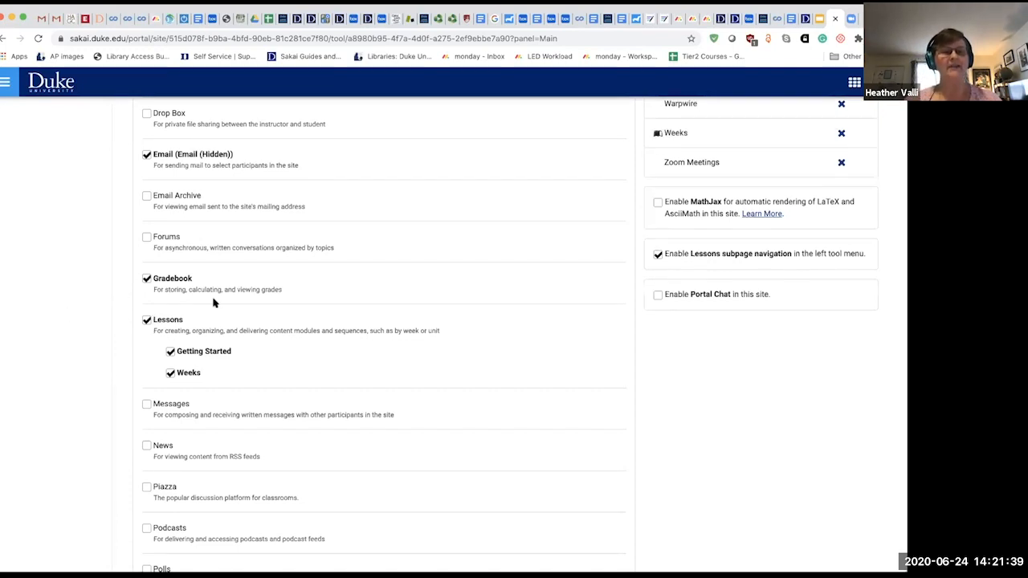
scroll(353, 302, down, 5)
scroll(354, 303, down, 5)
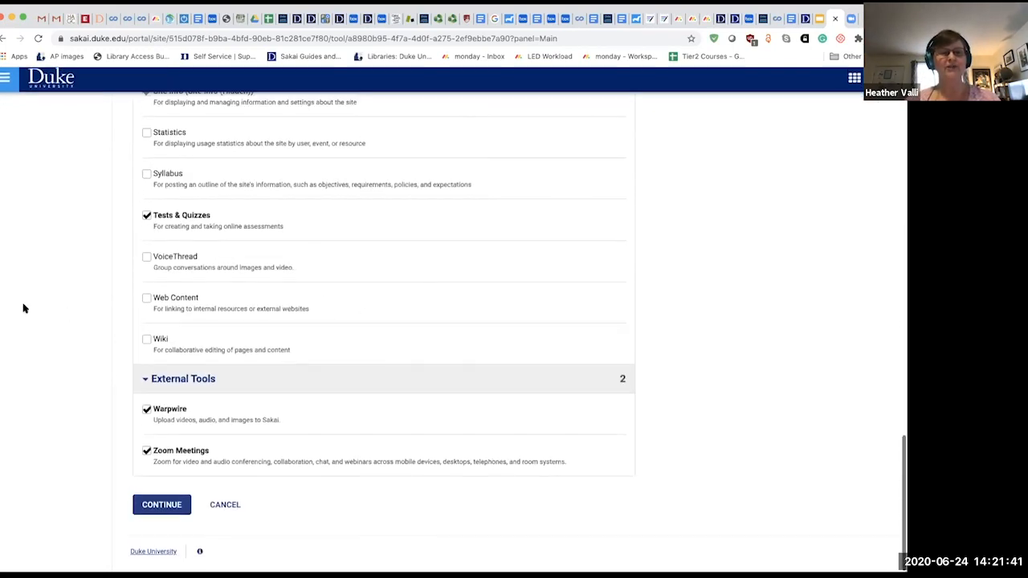
click(149, 510)
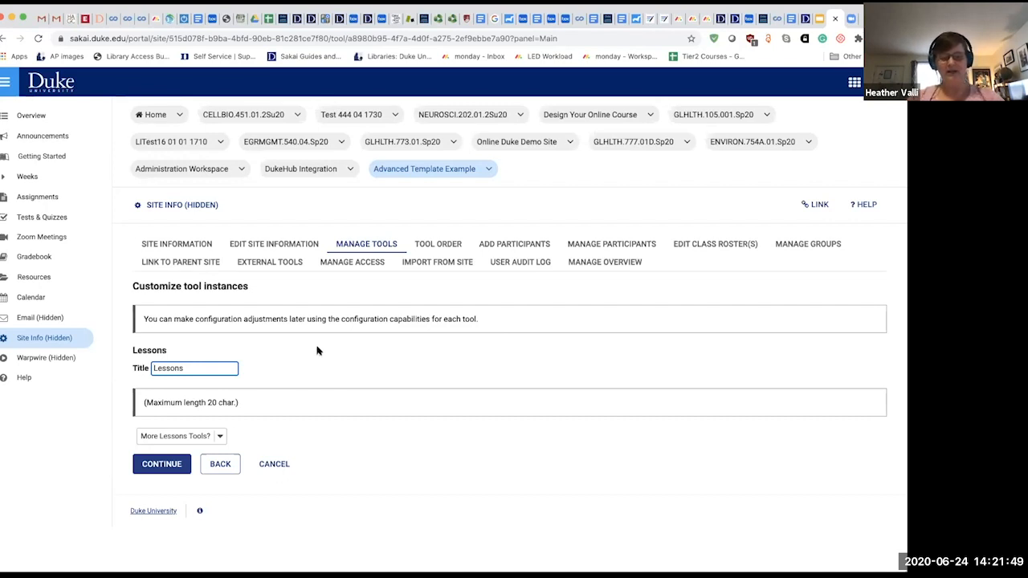
- Title the new Lessons tool "Practice Lessons" and finish adding it to the site
text(Practice)
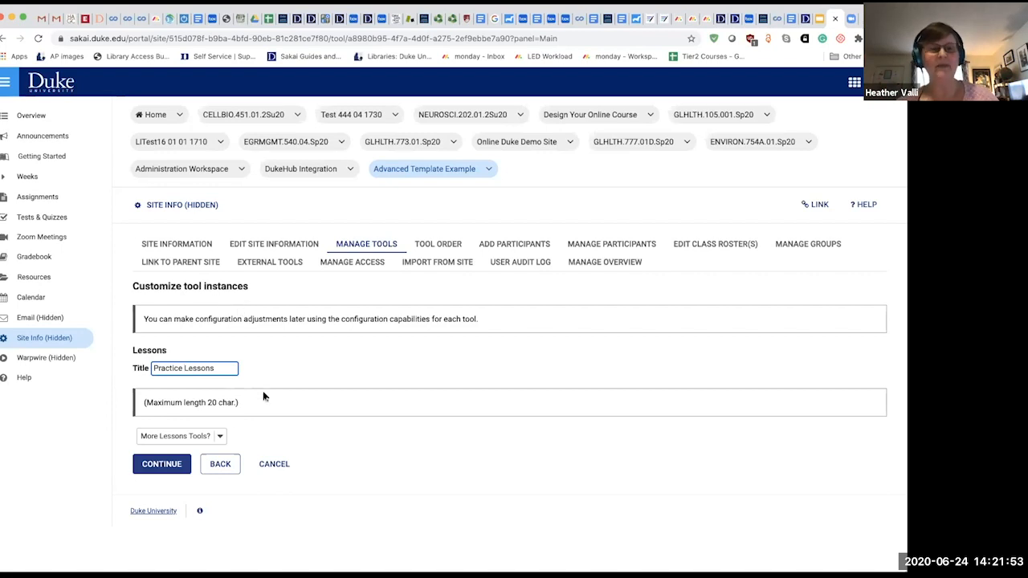
click(149, 470)
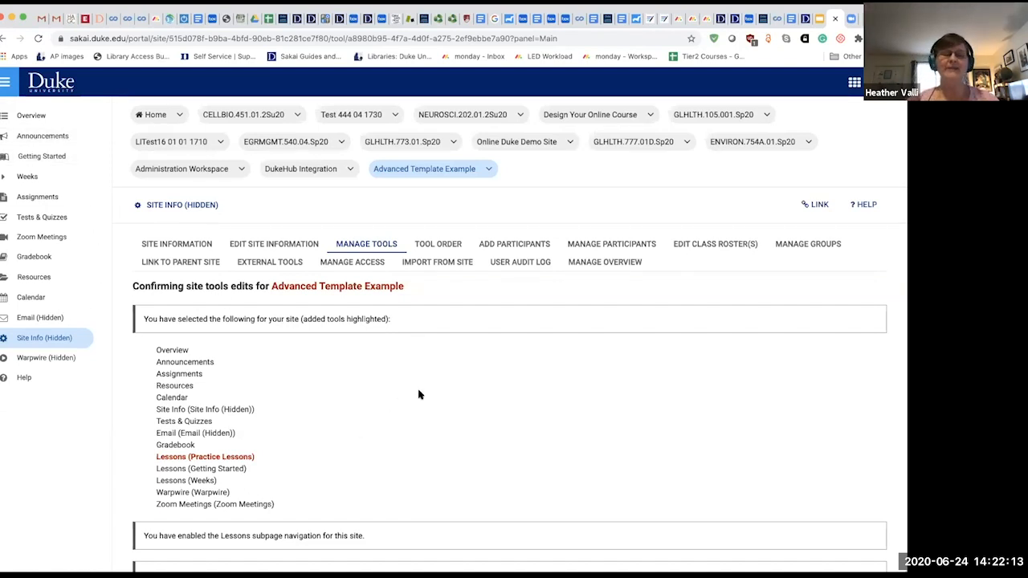
scroll(417, 390, down, 3)
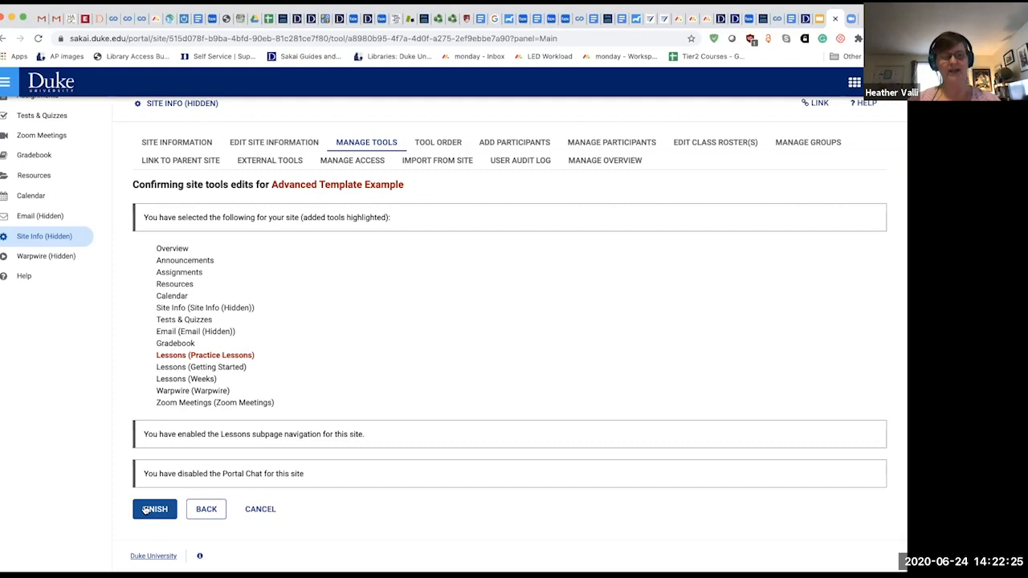
click(145, 509)
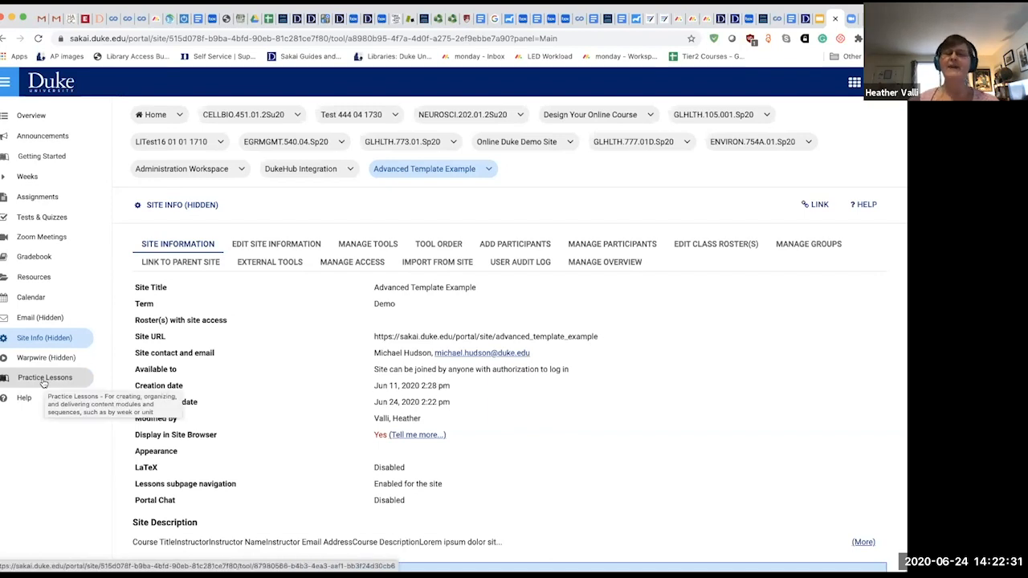
- Move Practice Lessons directly below Weeks in the site's tool order and save the order
click(448, 243)
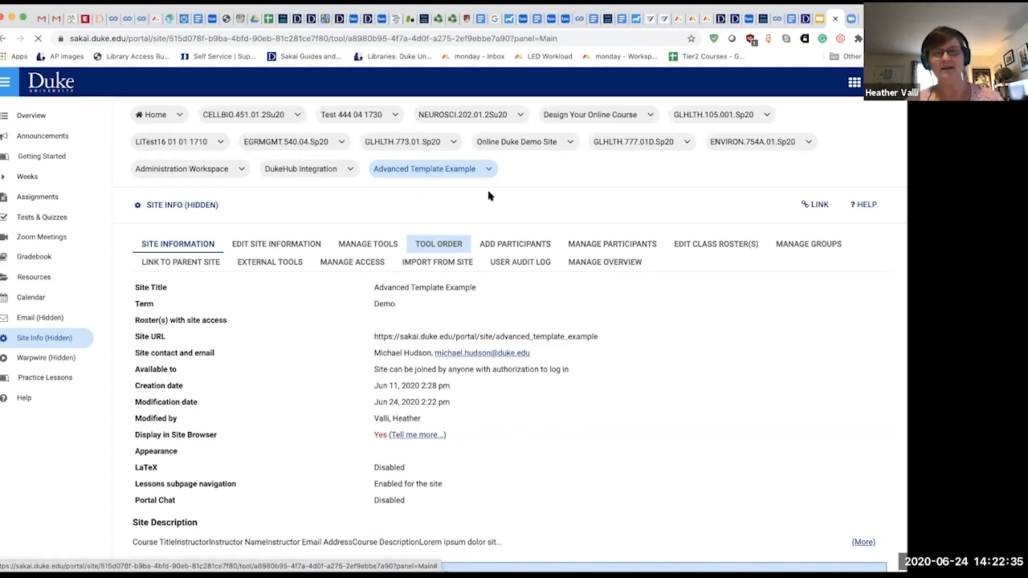
scroll(308, 232, down, 3)
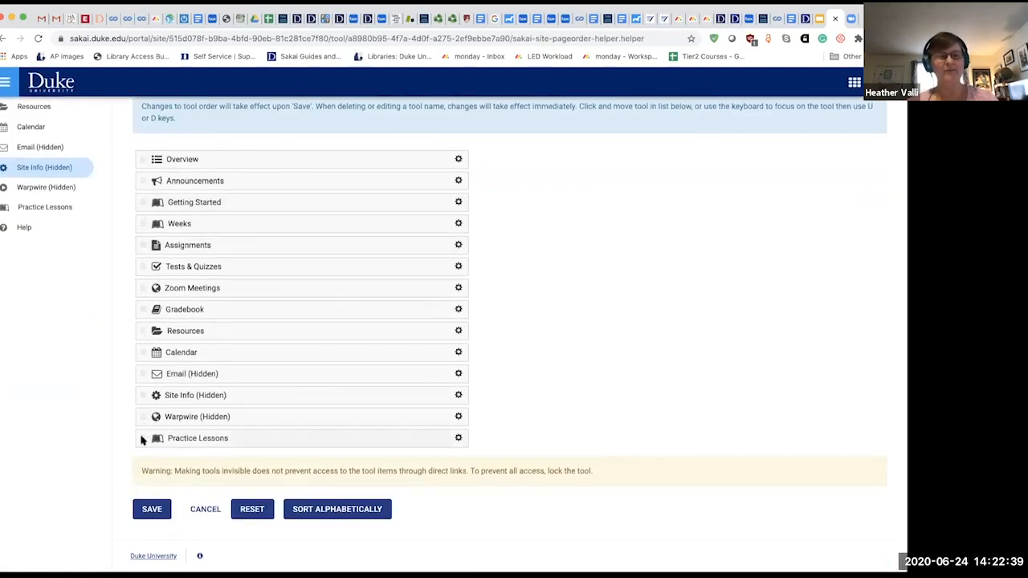
drag(141, 439, 143, 265)
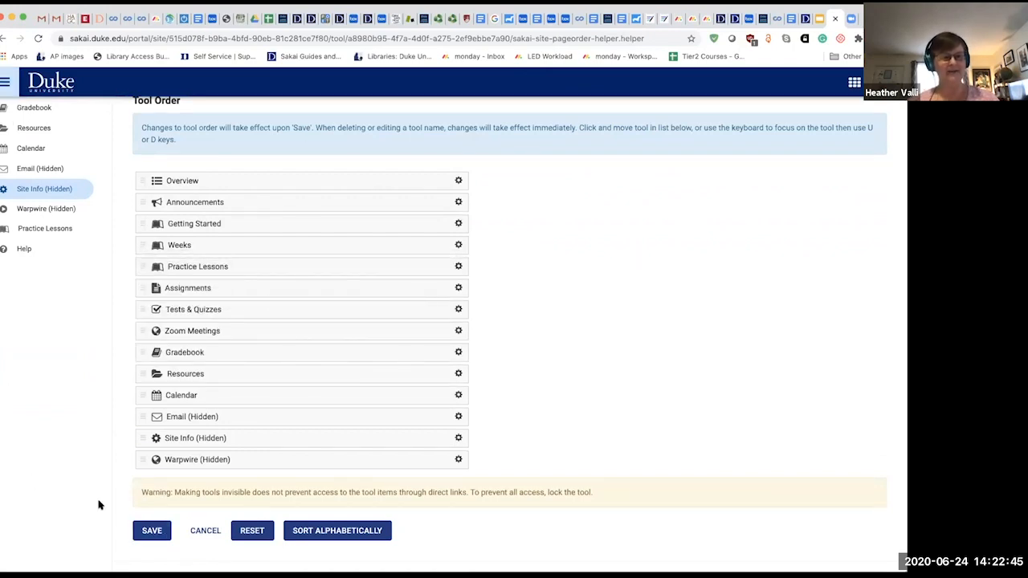
click(147, 533)
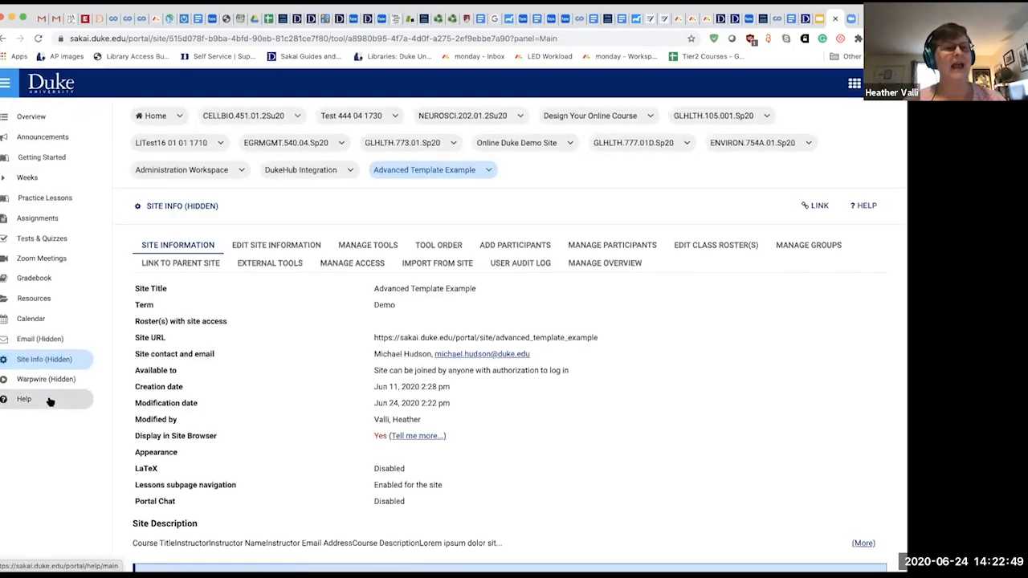
- Add the text "This is content for the practice lessons page." to the Practice Lessons page and save it
click(44, 197)
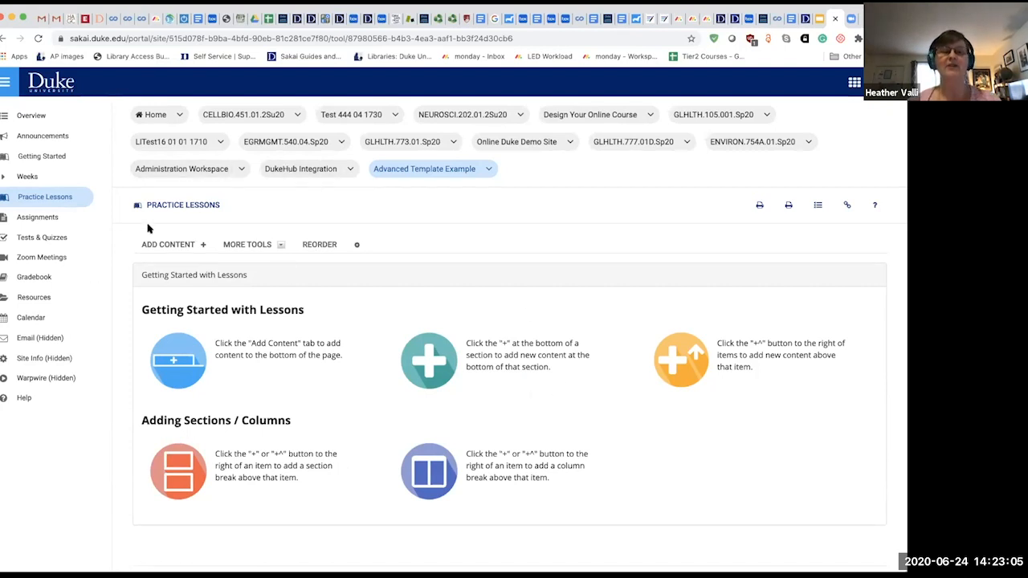
click(164, 246)
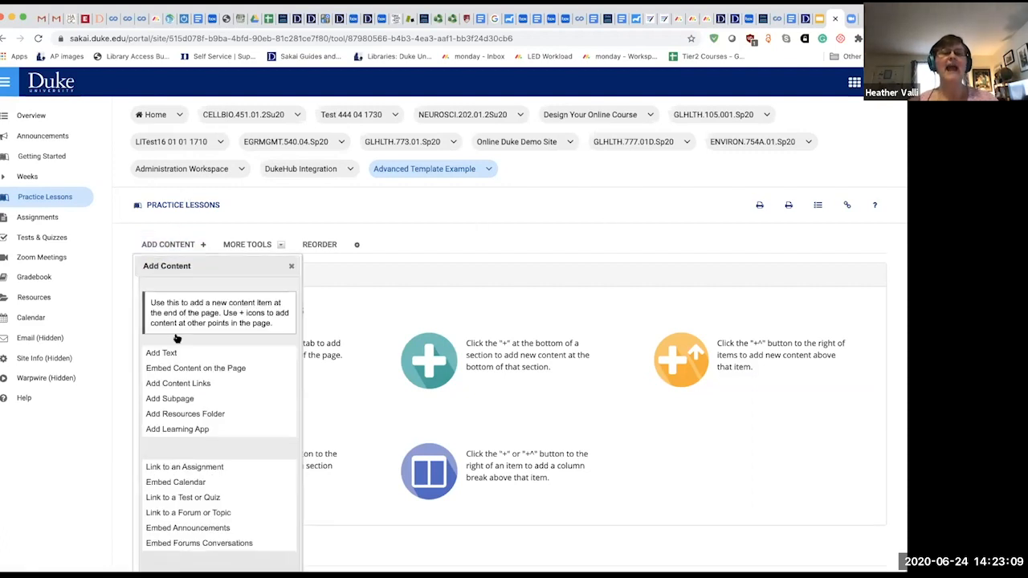
scroll(208, 385, down, 1)
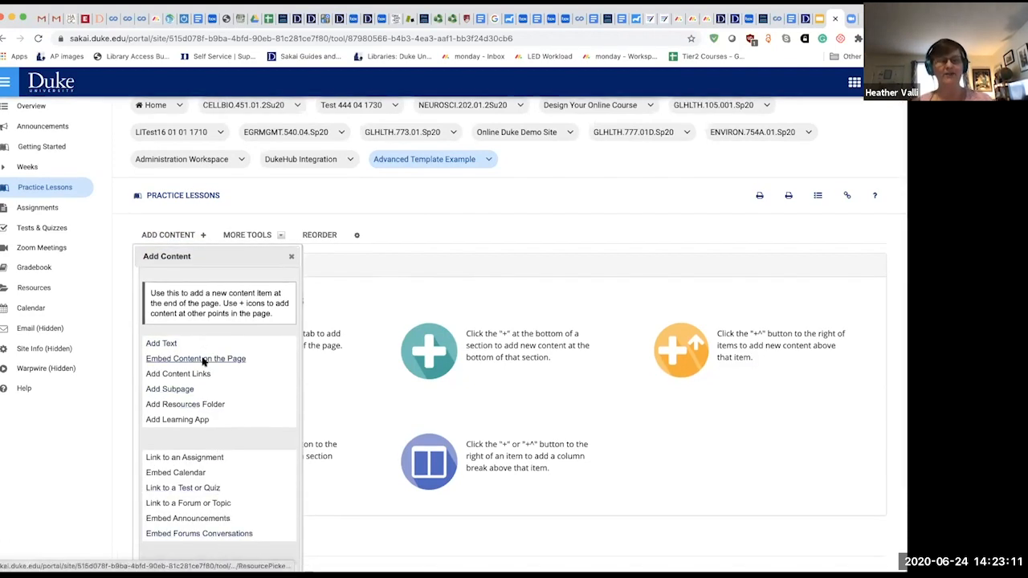
scroll(206, 360, down, 3)
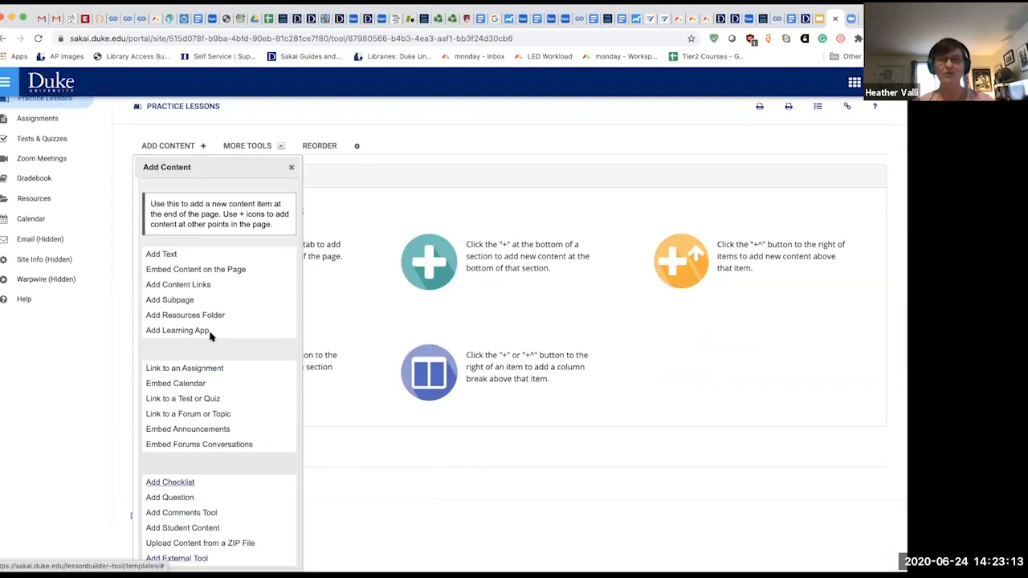
click(157, 254)
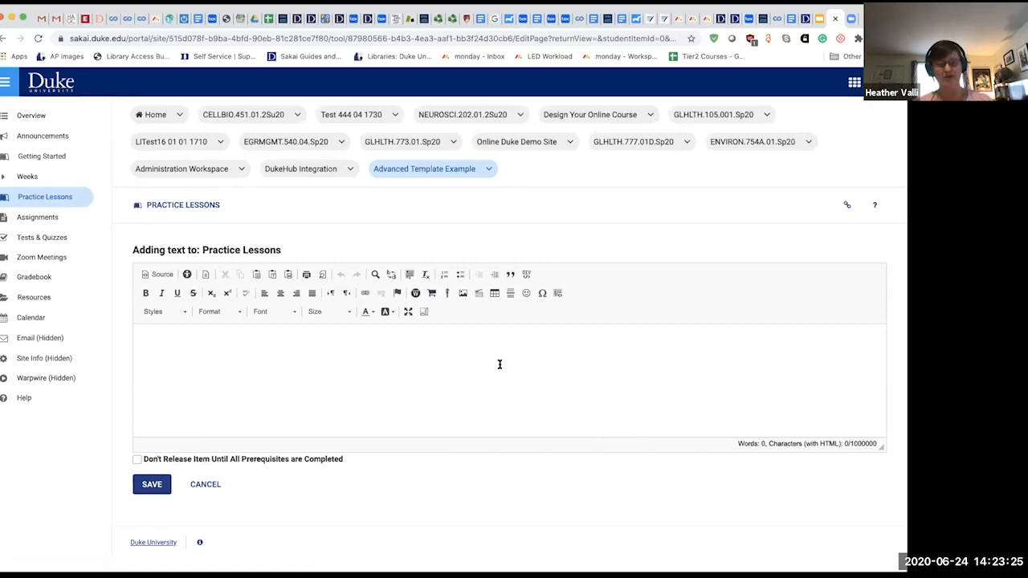
click(527, 357)
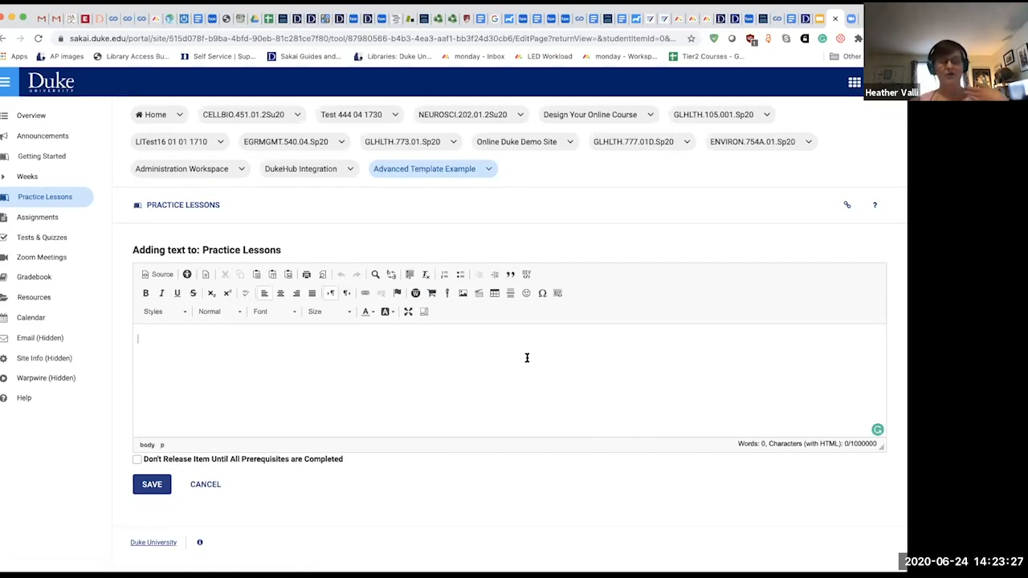
text(This is content for the practice lessons page.)
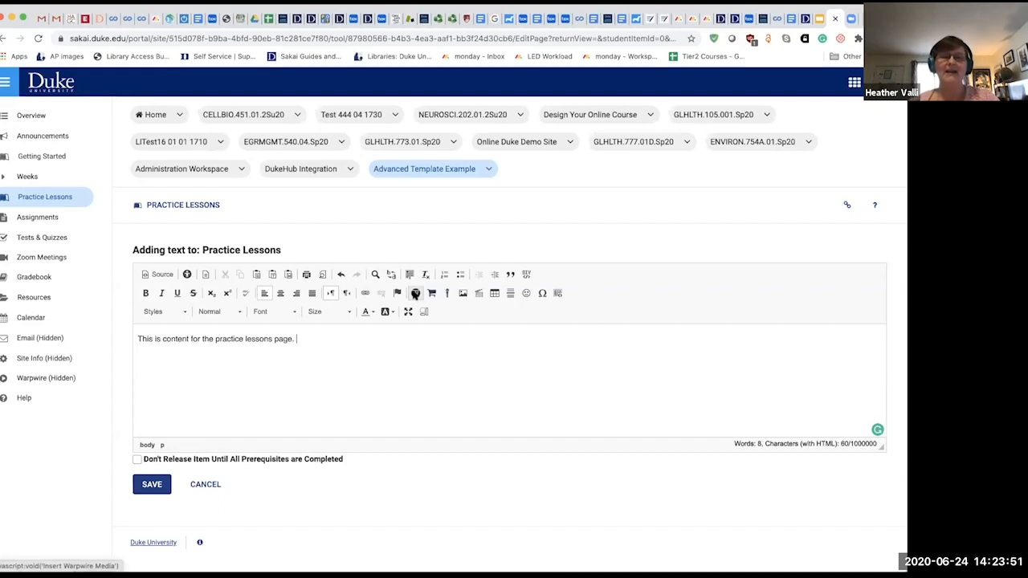
click(415, 293)
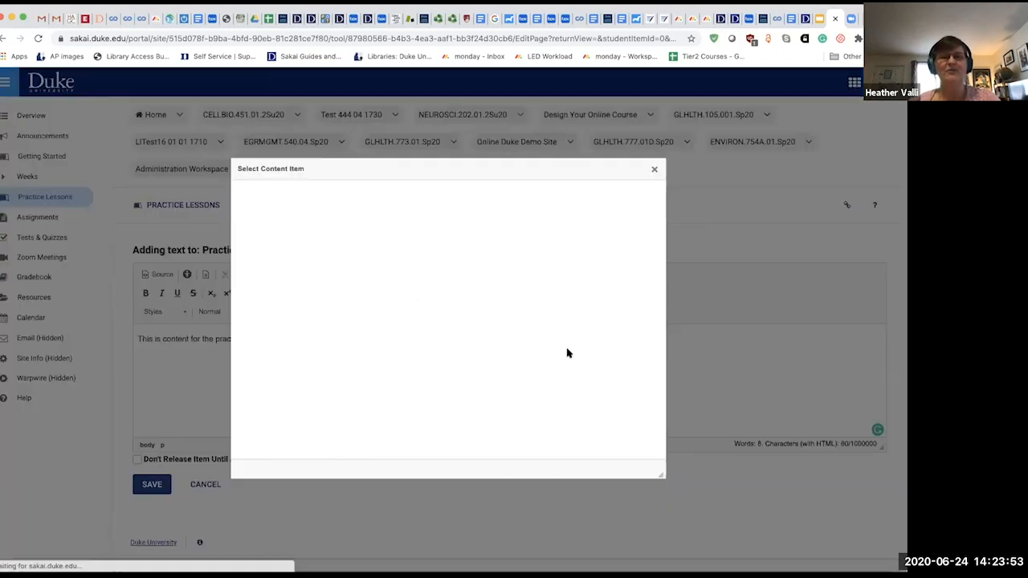
click(654, 171)
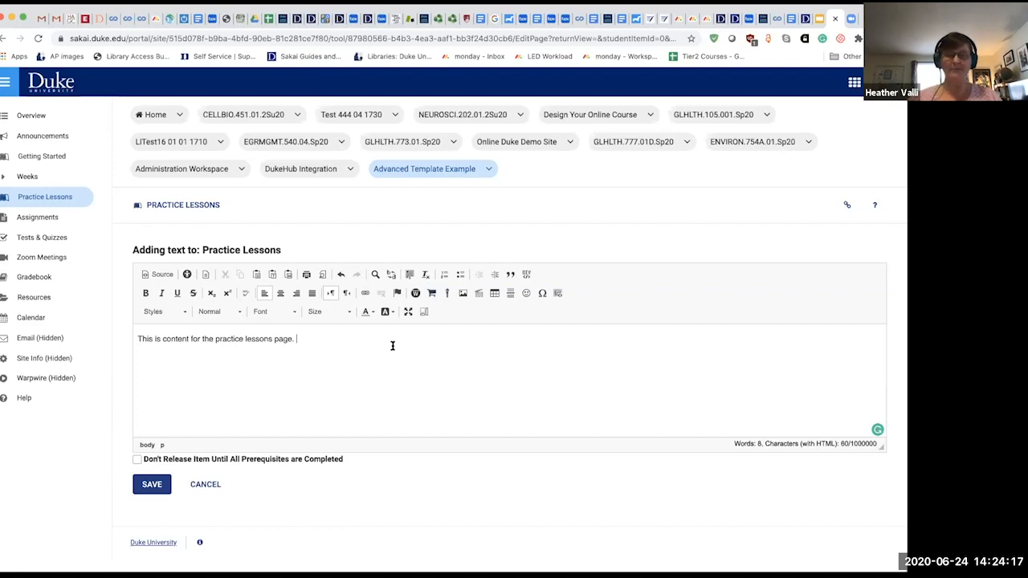
click(148, 485)
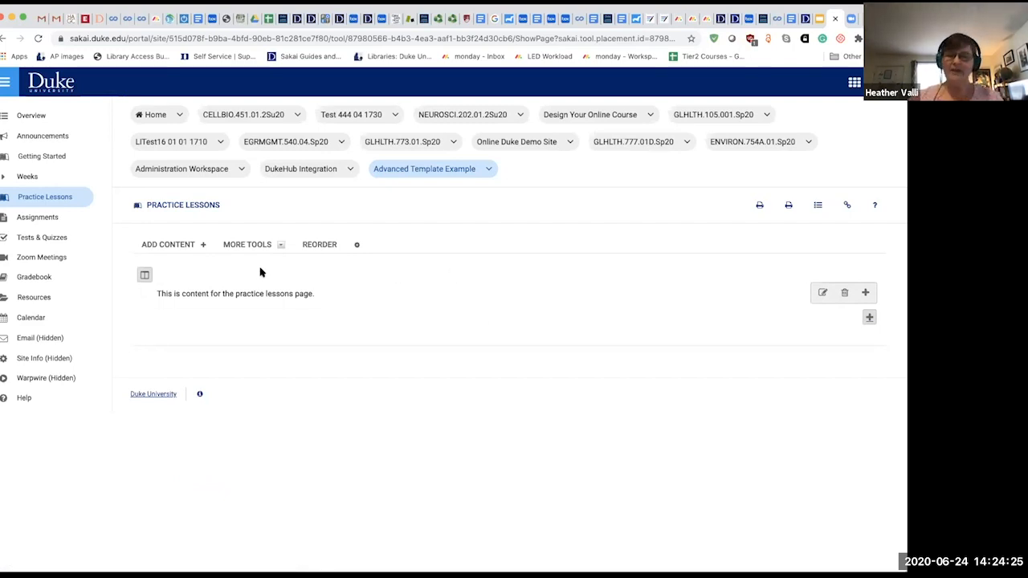
- Embed the Images resources folder on the Practice Lessons page
click(175, 242)
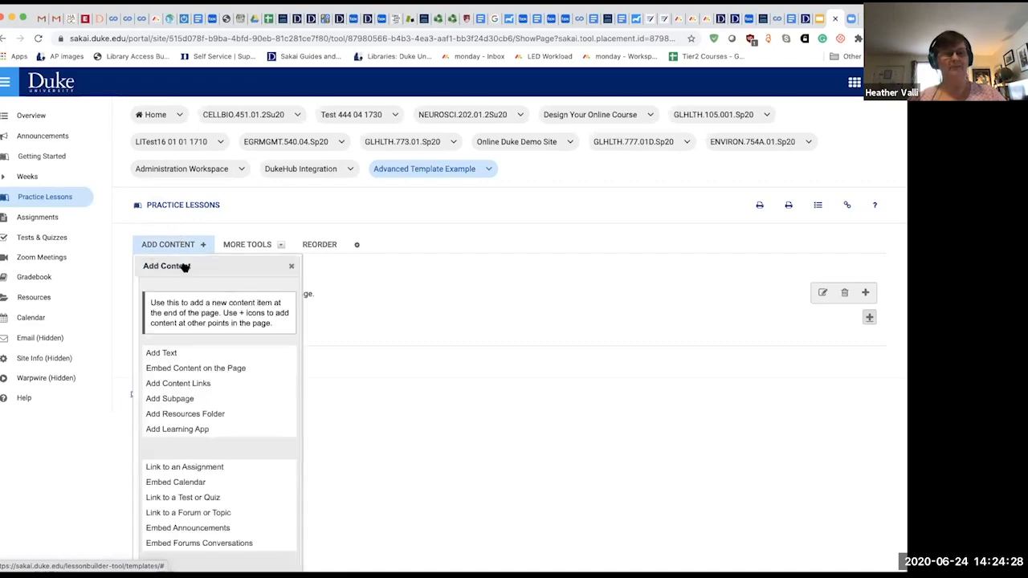
click(190, 414)
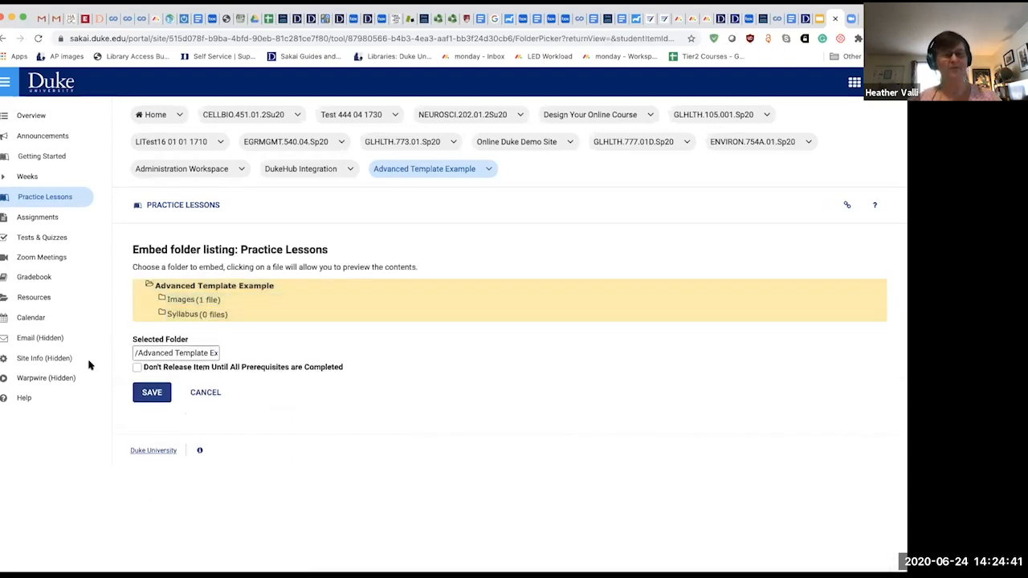
click(204, 286)
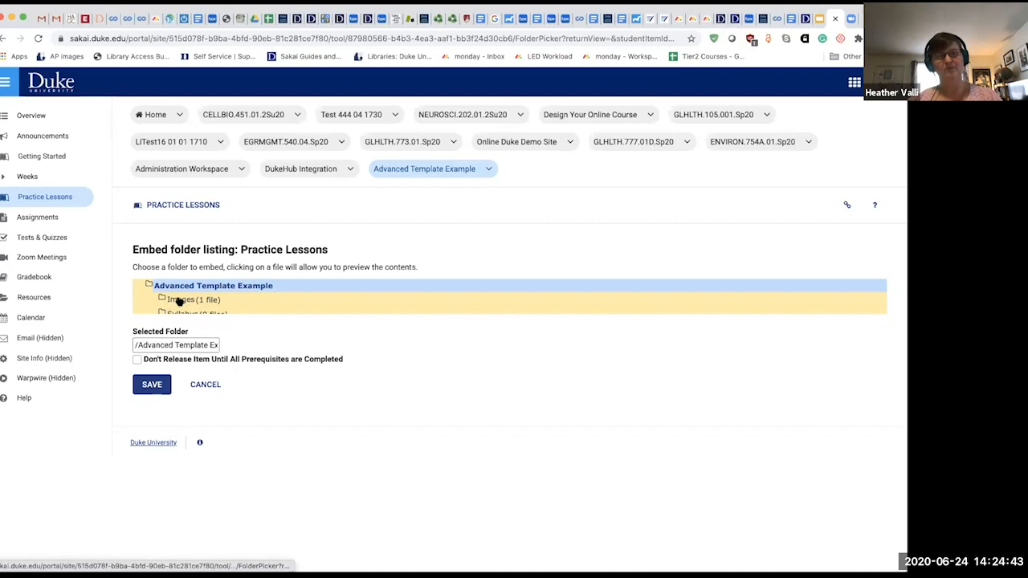
click(178, 301)
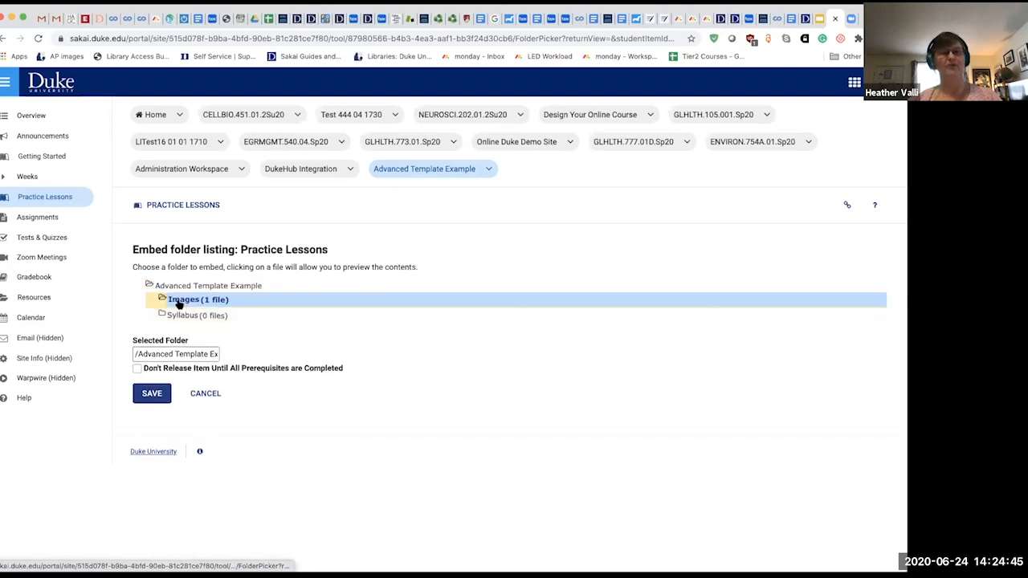
click(159, 408)
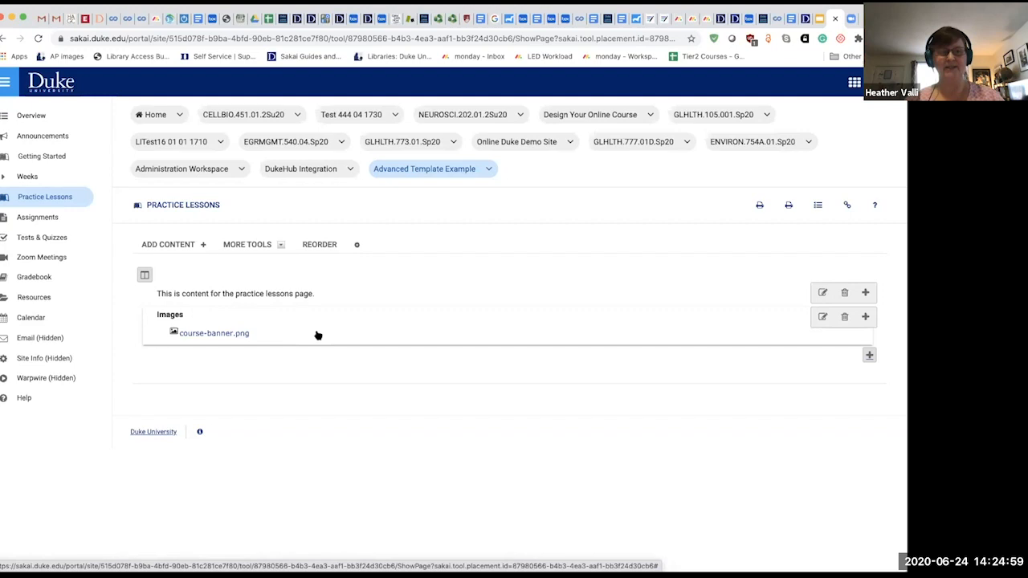
- Add a link to the existing quiz Test Quiz 1 on the Practice Lessons page
click(158, 245)
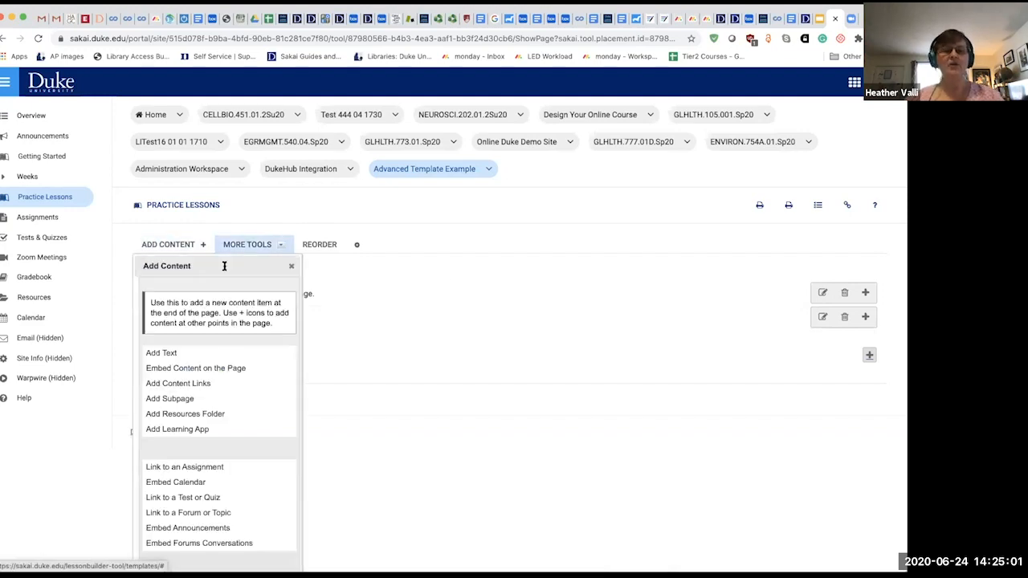
scroll(233, 373, down, 3)
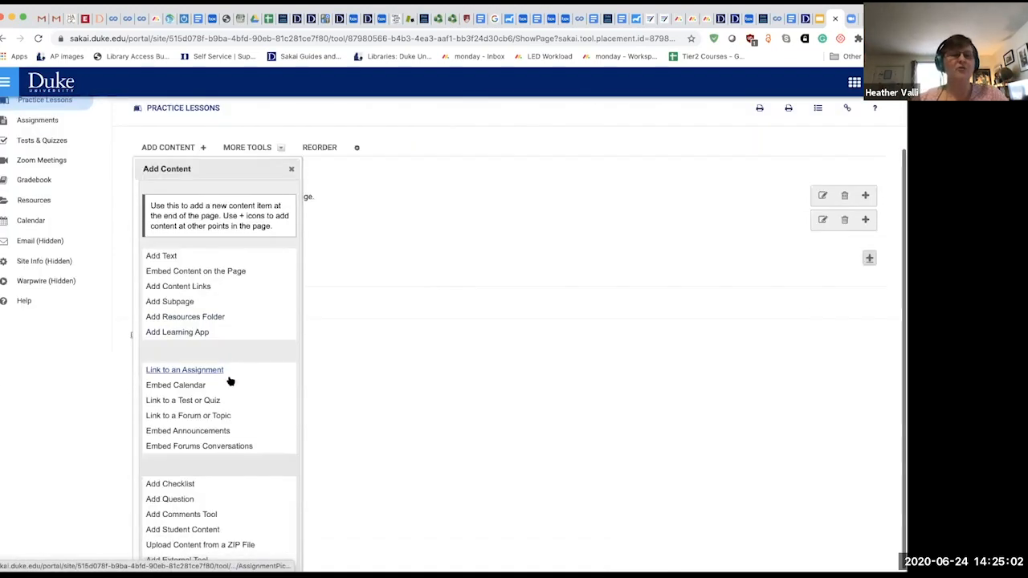
click(187, 399)
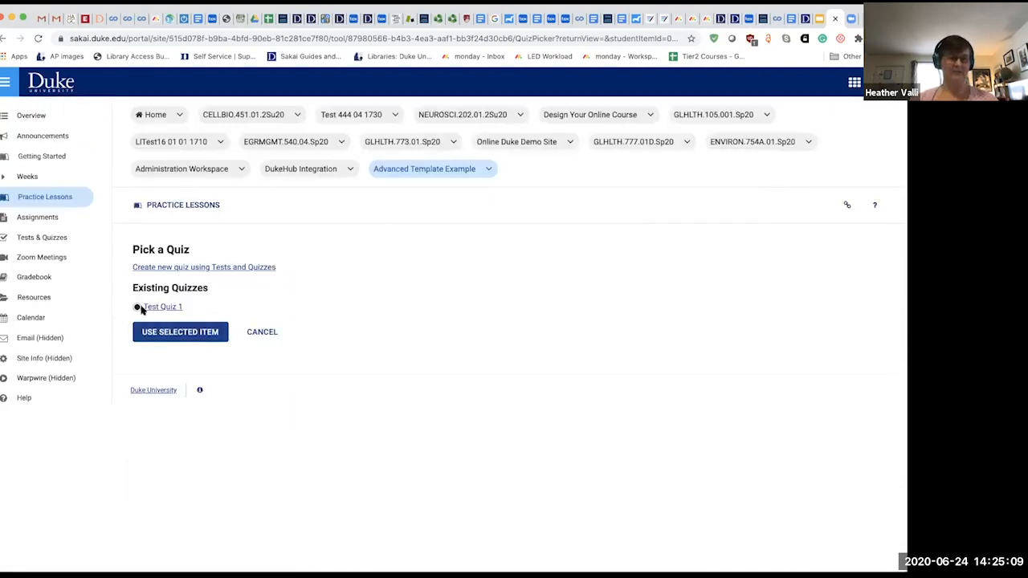
click(156, 330)
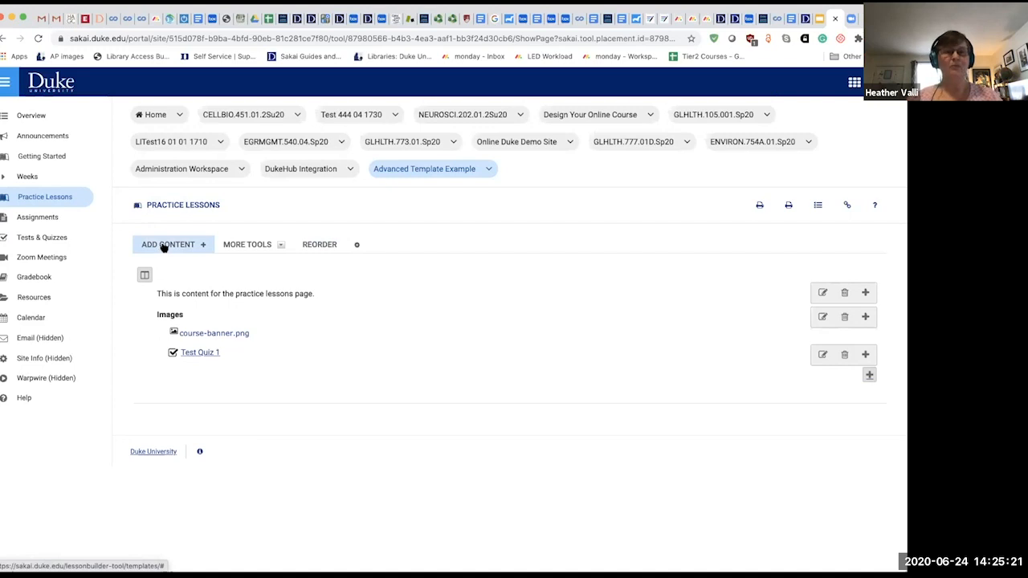
- Examine the weekly subpage links on the Weeks page and return to the Practice Lessons page
click(27, 177)
click(28, 176)
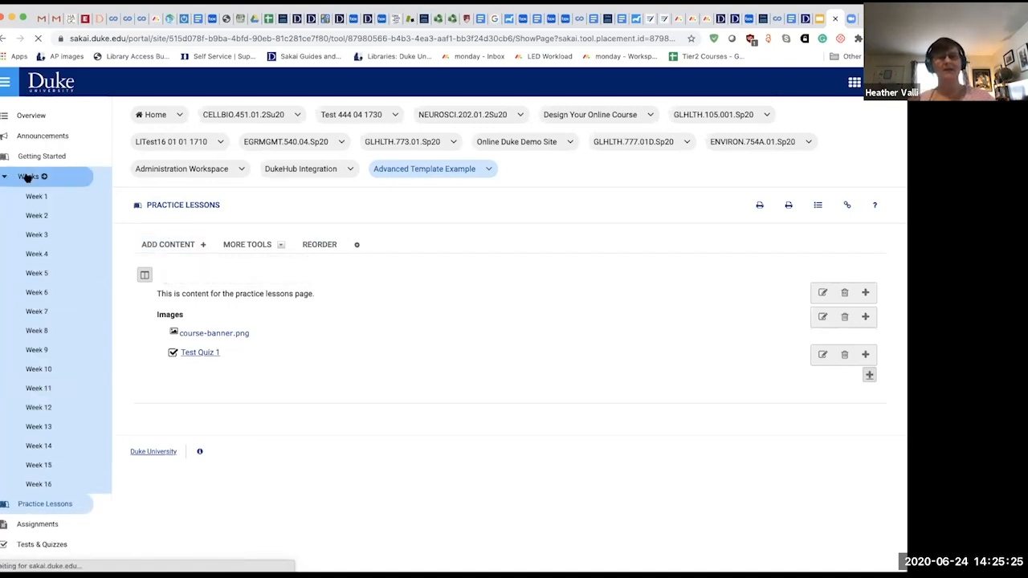
scroll(449, 277, down, 1)
scroll(432, 273, down, 5)
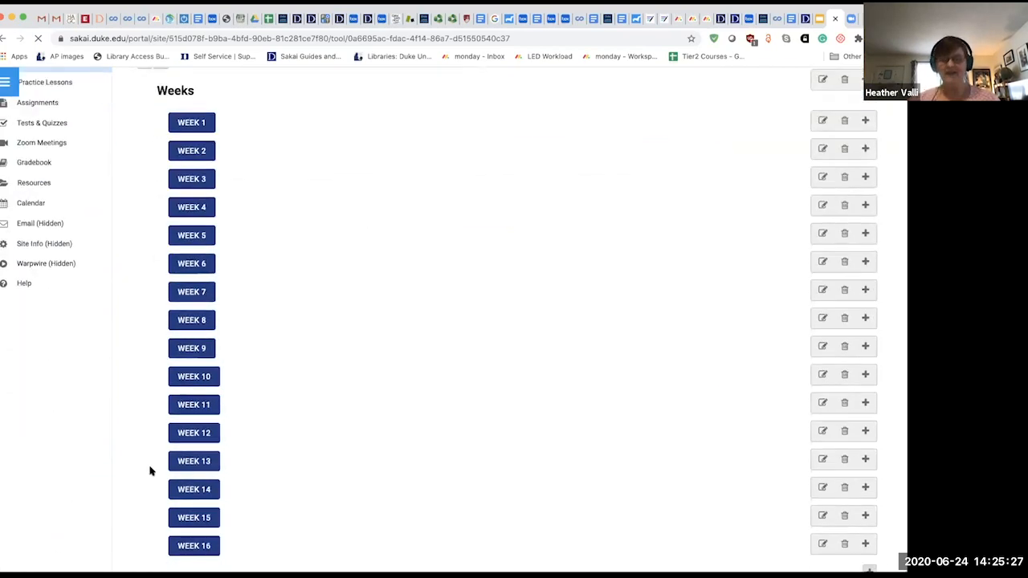
scroll(329, 240, up, 3)
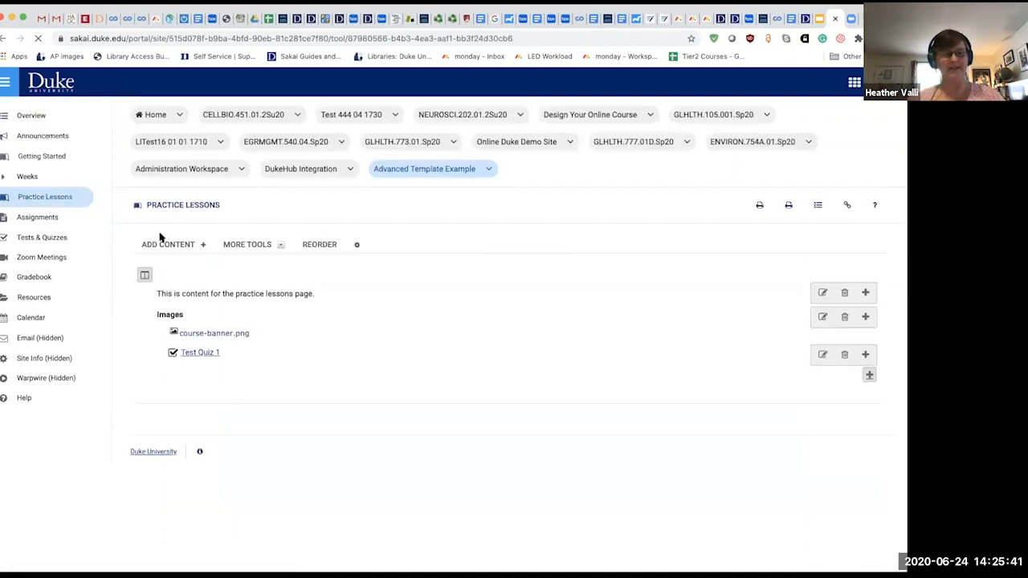
- Create a subpage titled "Practice lessons subpage" on the Practice Lessons page, shown as a button rather than a link
click(168, 245)
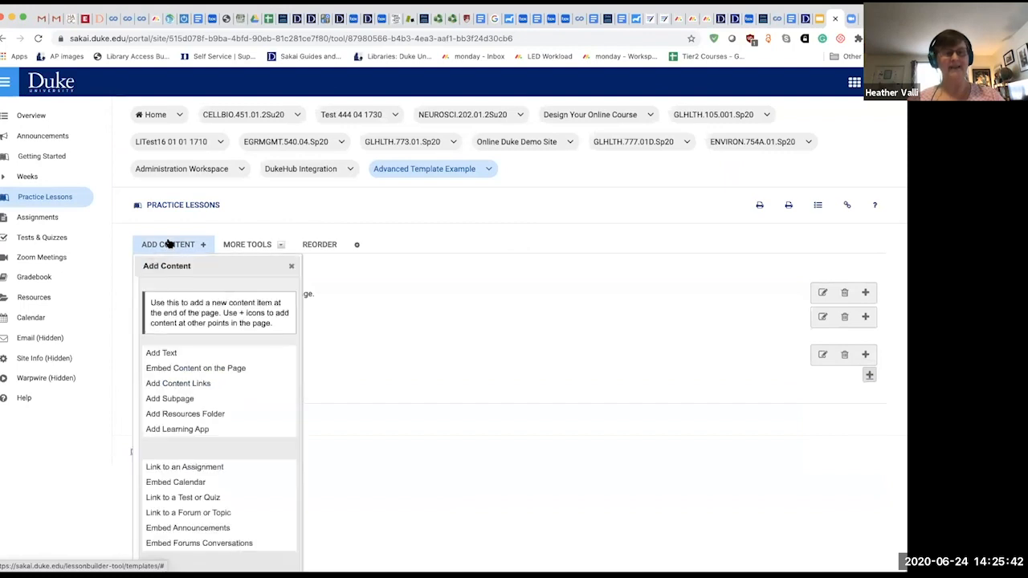
click(171, 398)
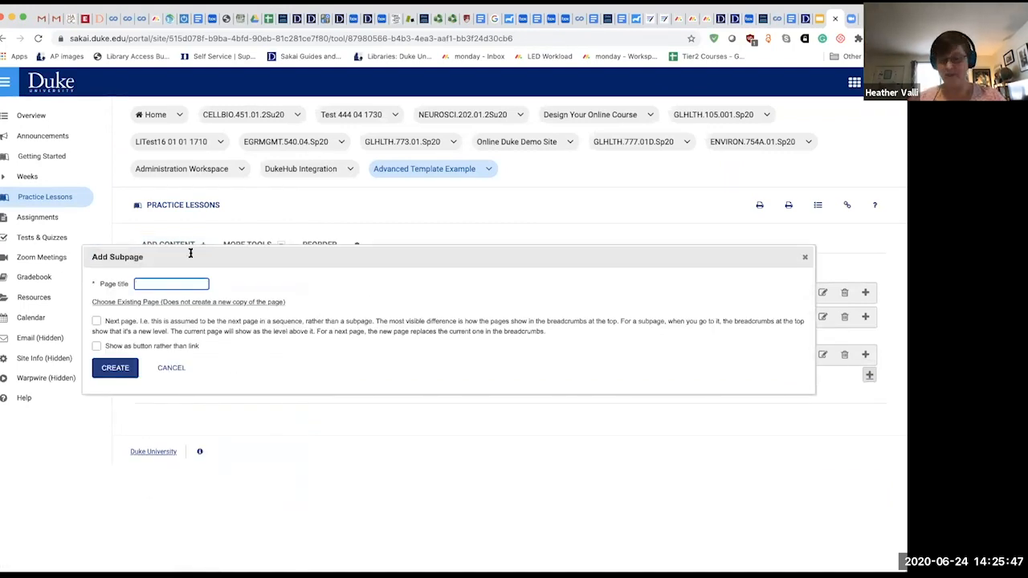
click(97, 346)
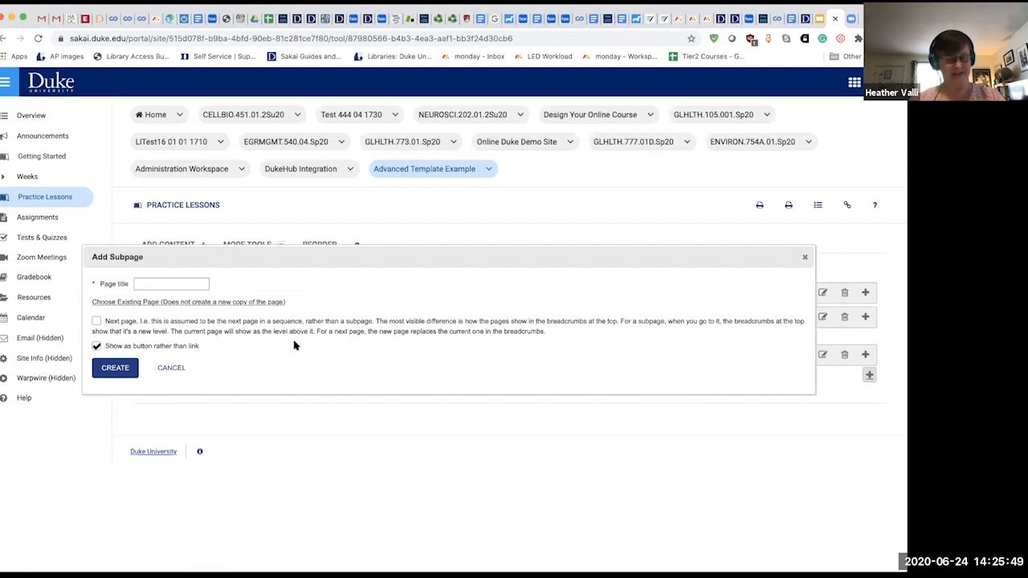
click(142, 282)
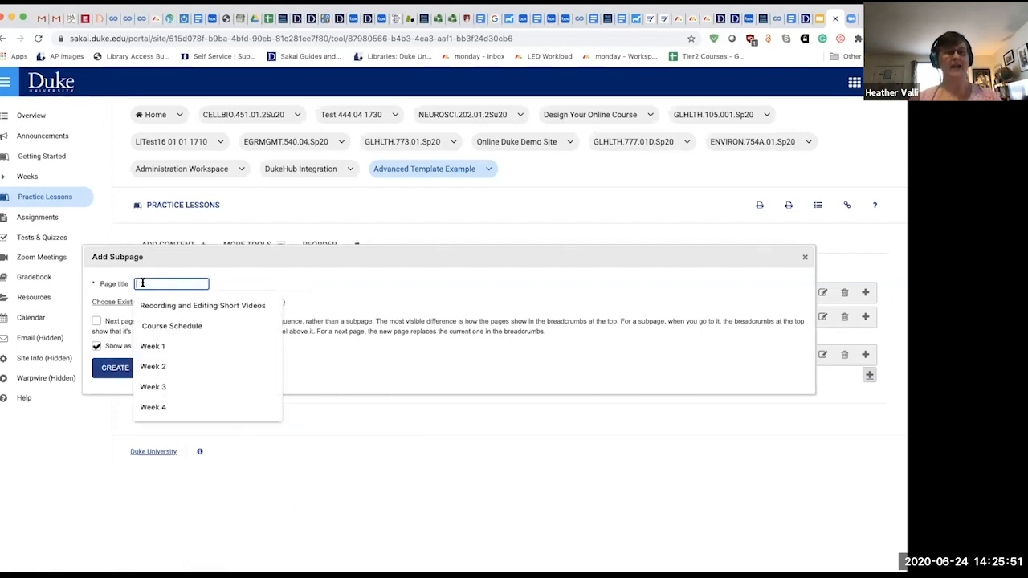
text(Practice lessons)
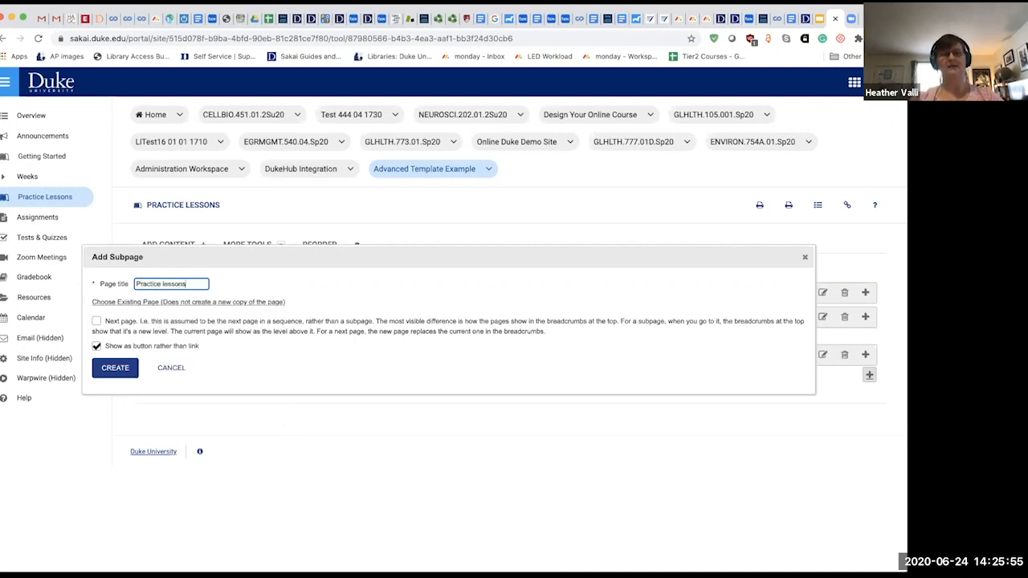
text( subpage)
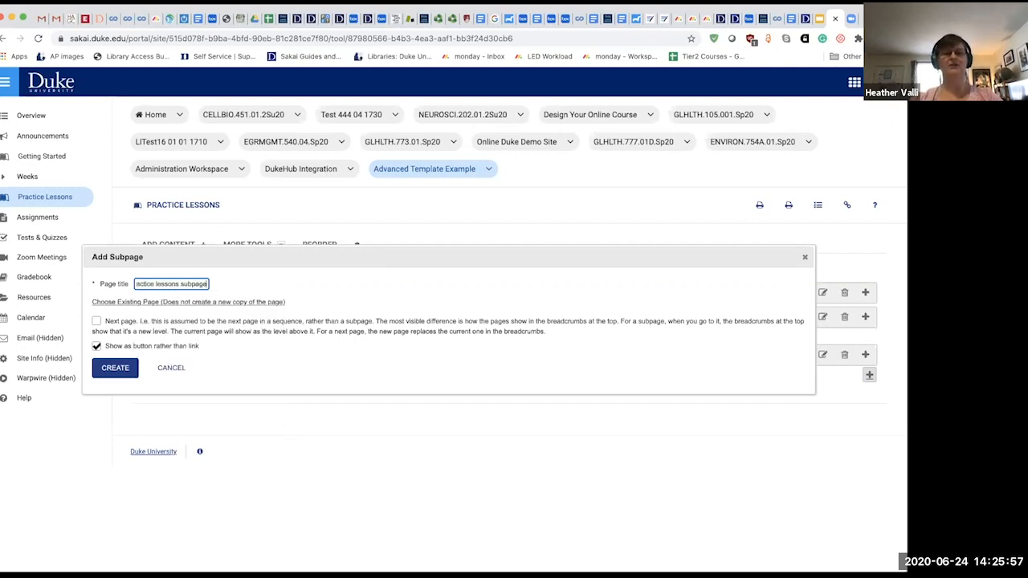
click(121, 368)
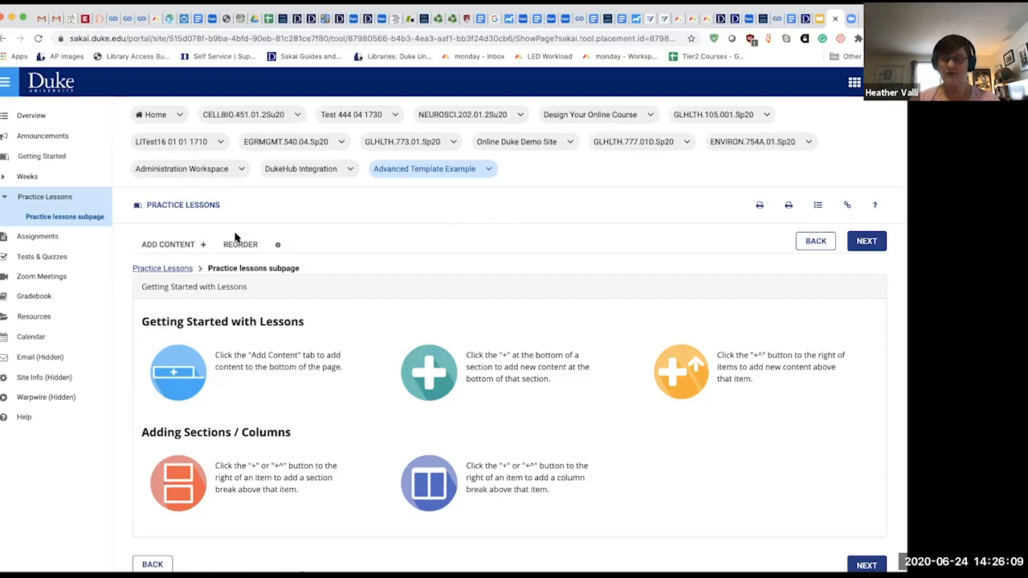
- Look over the content types that can be added to the new subpage and return to the Practice Lessons page
click(175, 245)
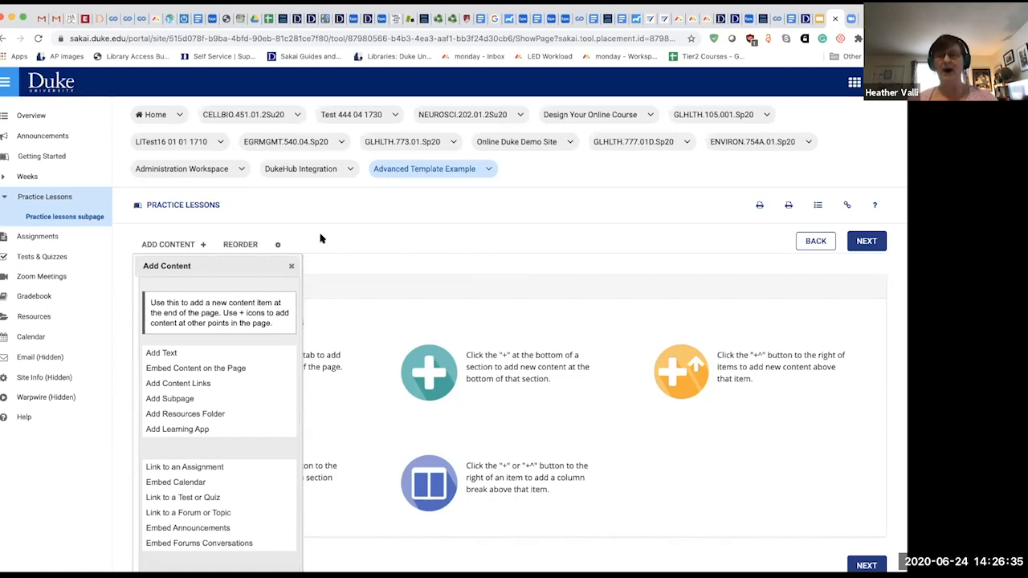
click(289, 268)
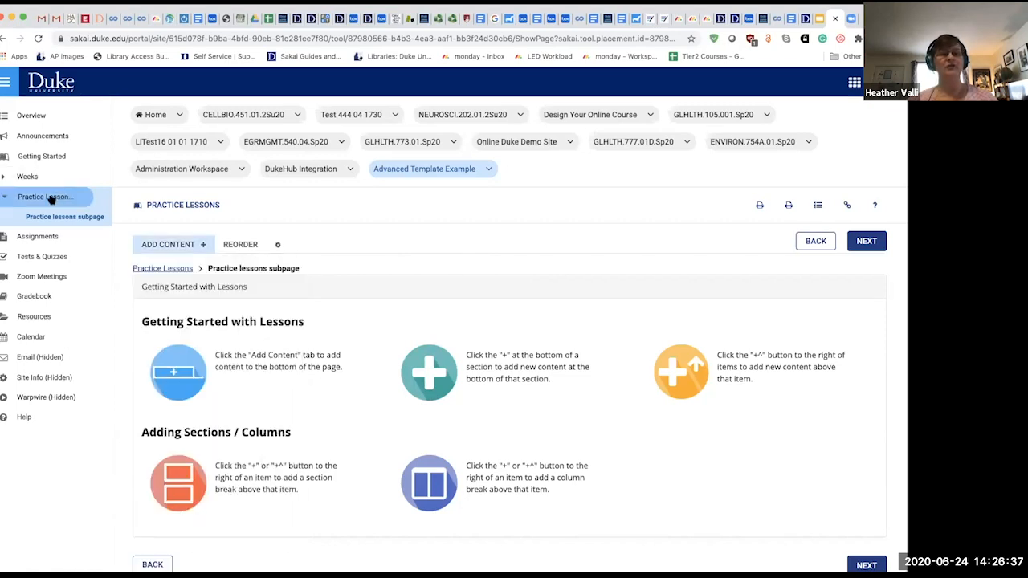
click(50, 199)
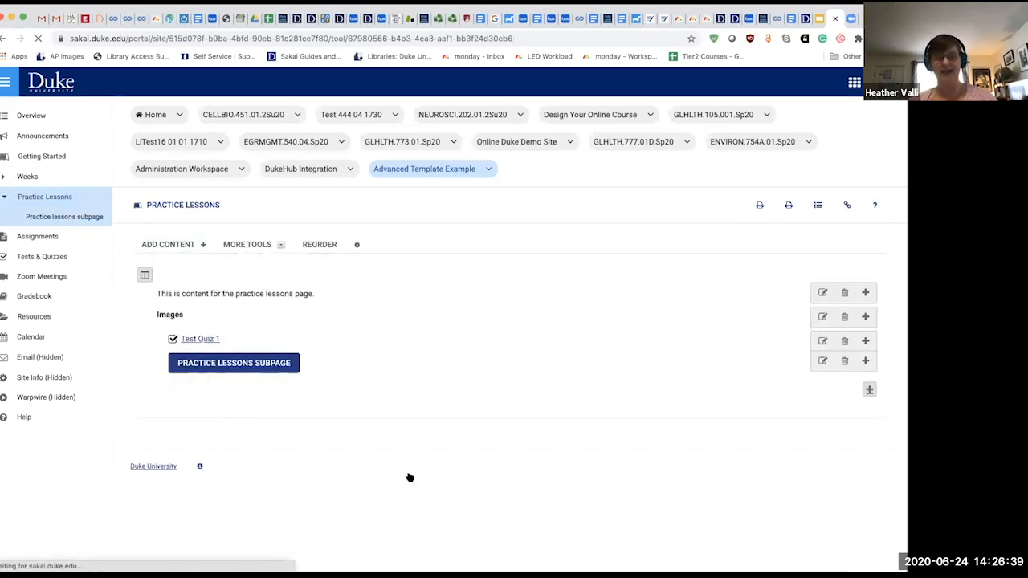
- Create a second subpage titled "Subpage 2" on the Practice Lessons page as a plain link and return to the parent page
click(165, 244)
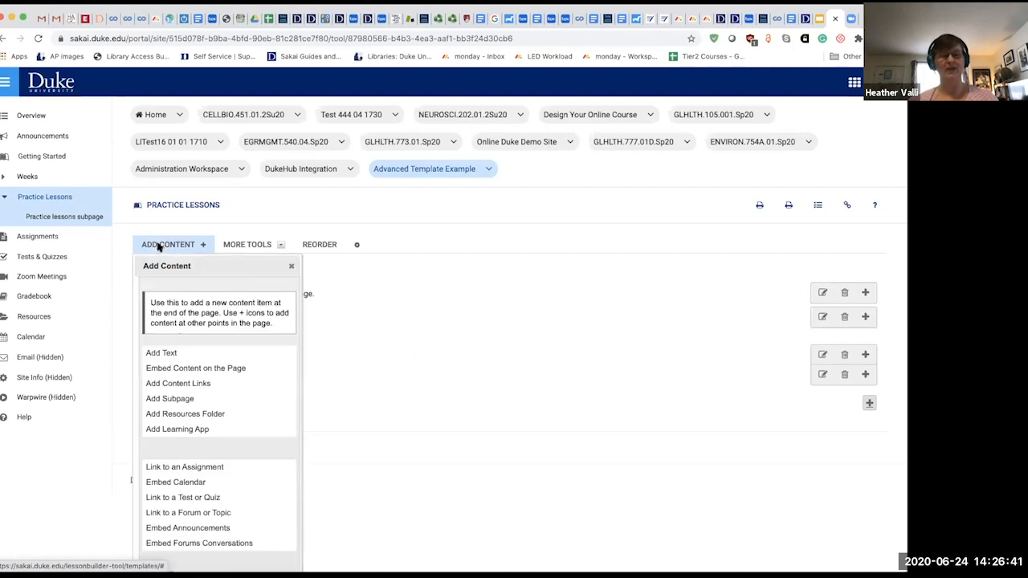
click(172, 398)
text(Subpage 2)
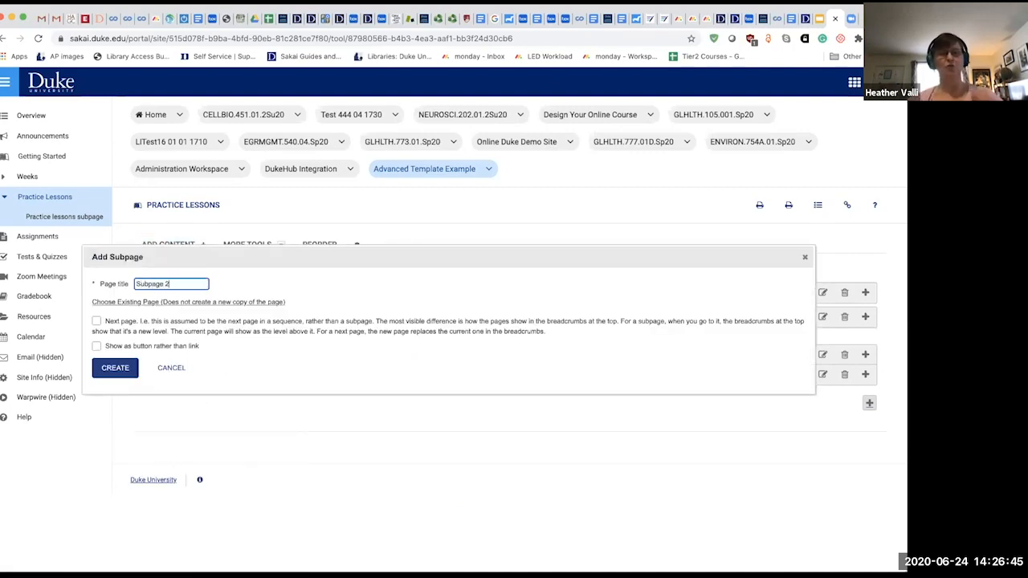
click(112, 368)
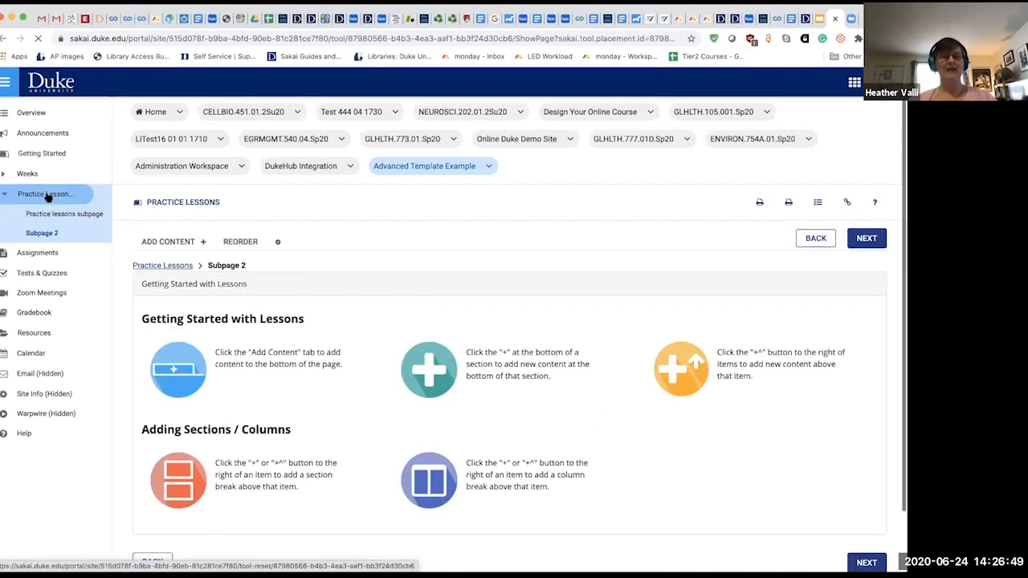
click(46, 197)
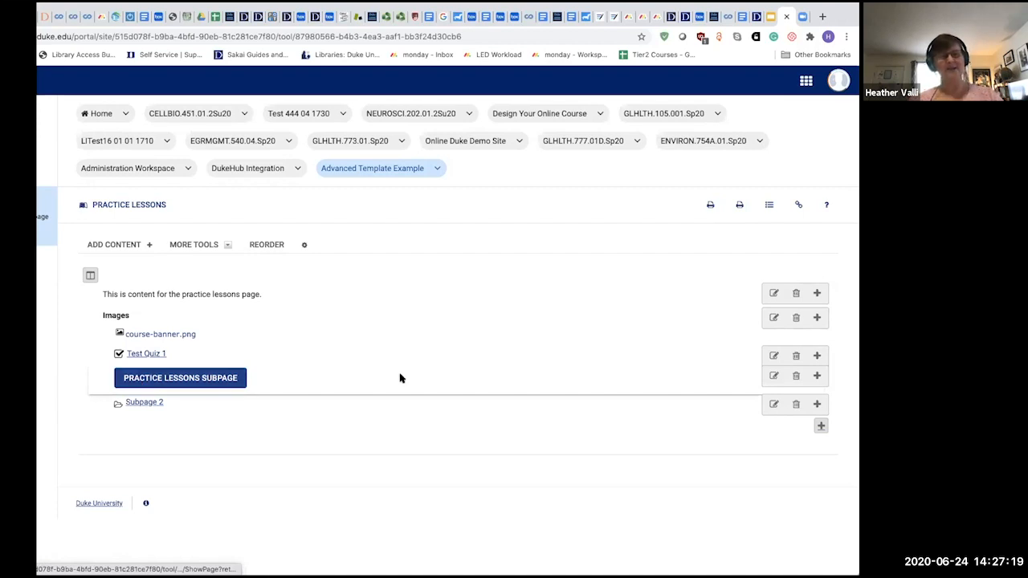
- Rename the Subpage 2 item as "Practice Lessons Subpage 2" and show it as a button rather than a link
click(771, 405)
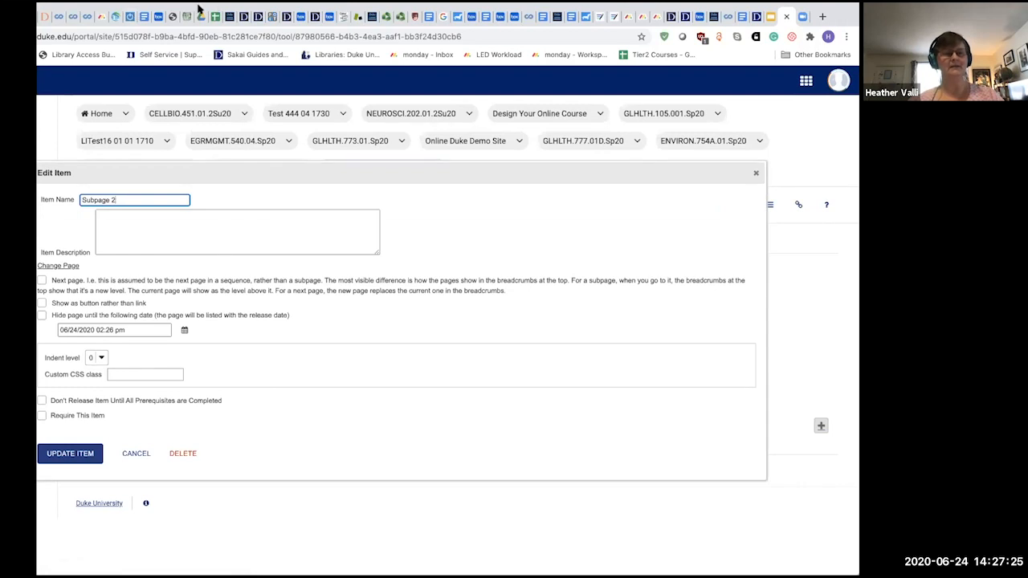
drag(128, 199, 45, 192)
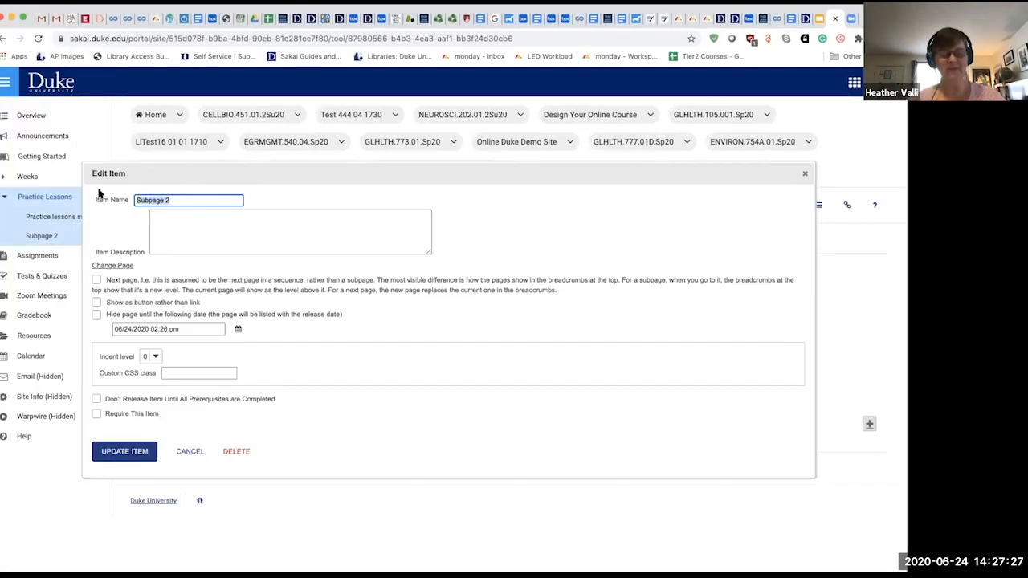
text(Practice Lessons Subpage)
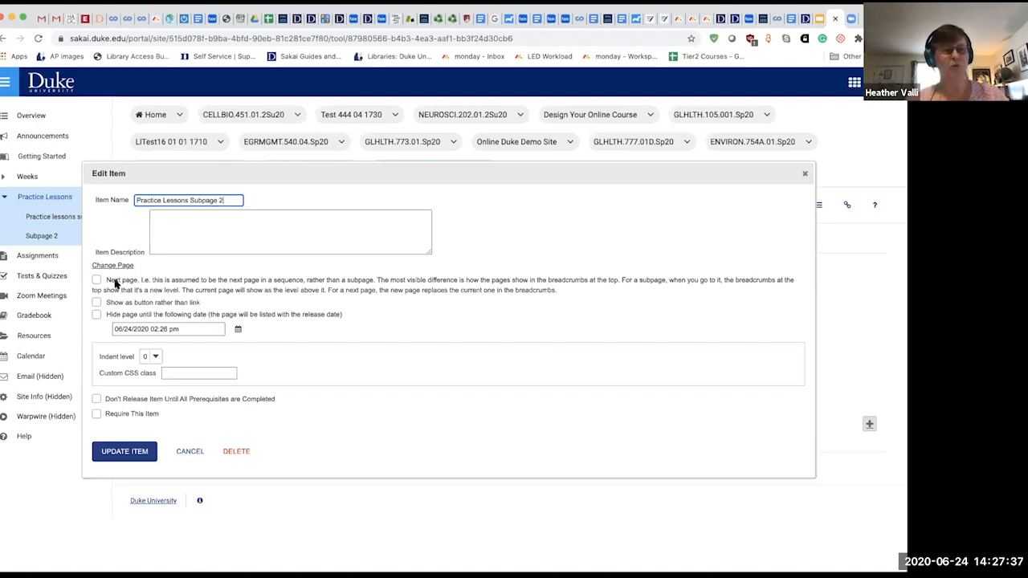
click(97, 302)
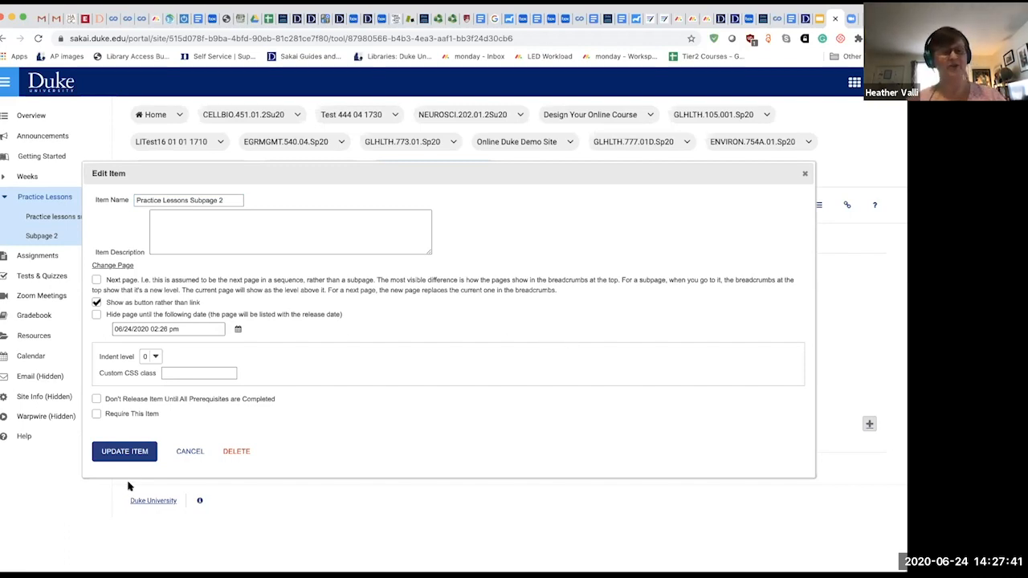
click(121, 452)
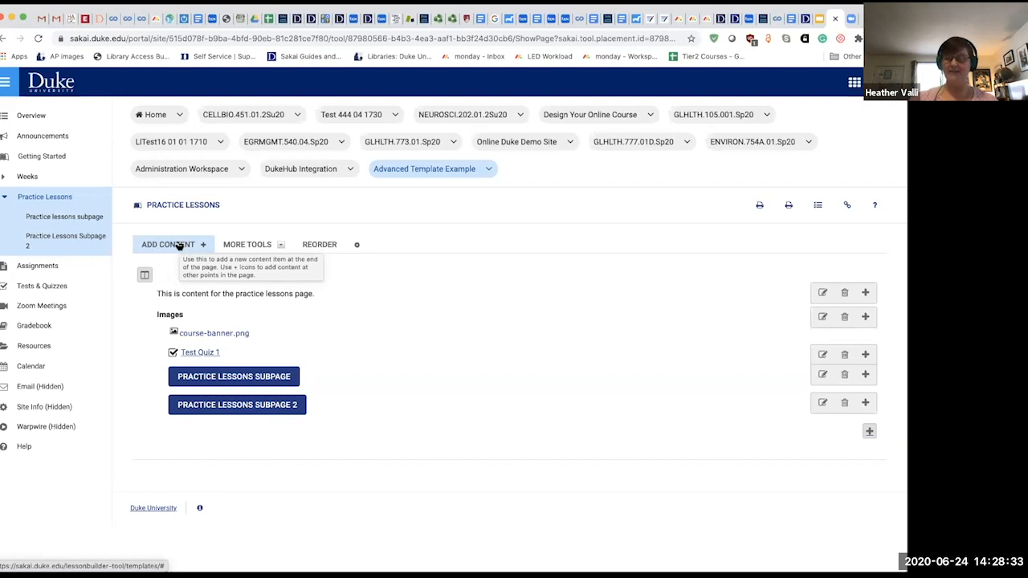
- Add a PlayPosit learning app to the Practice Lessons page, linking the bulb "Three physics concepts" with the Self Paced learner experience
click(179, 246)
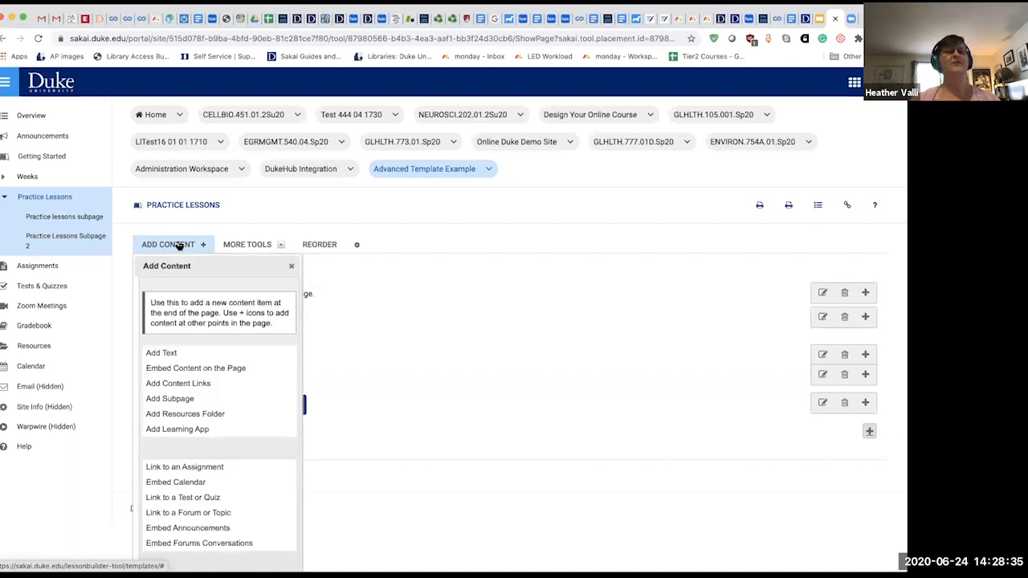
click(185, 428)
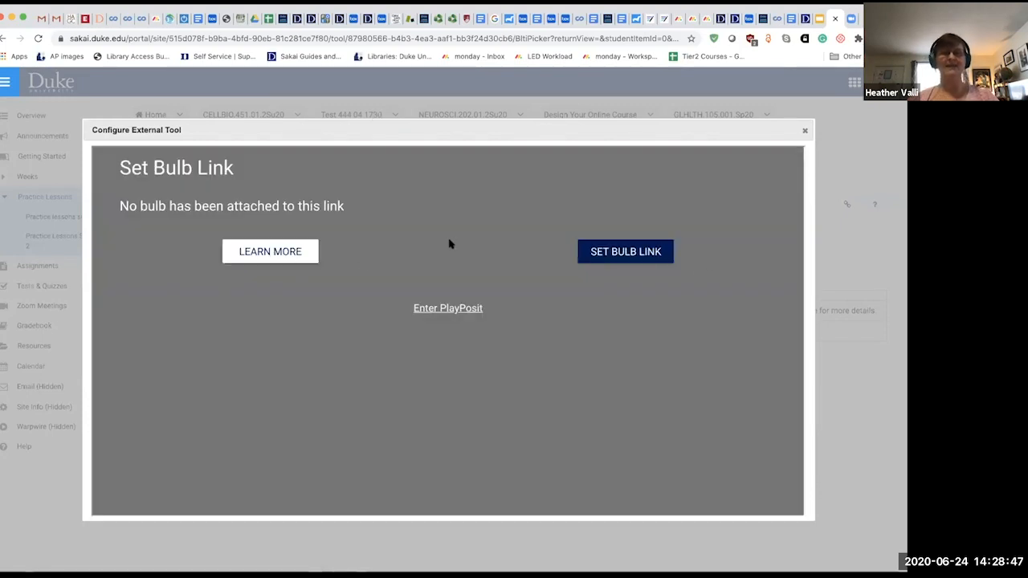
click(640, 255)
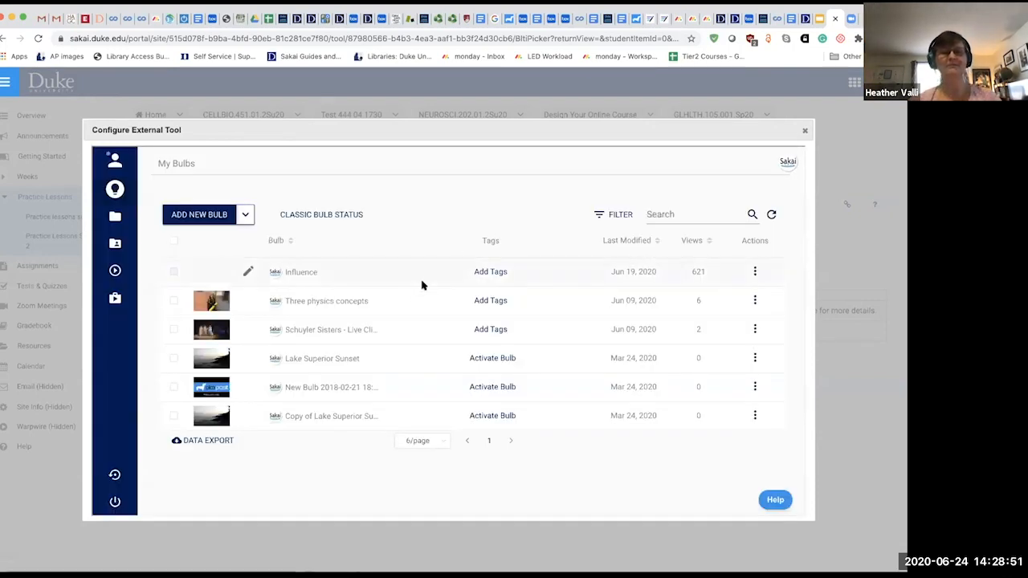
click(174, 300)
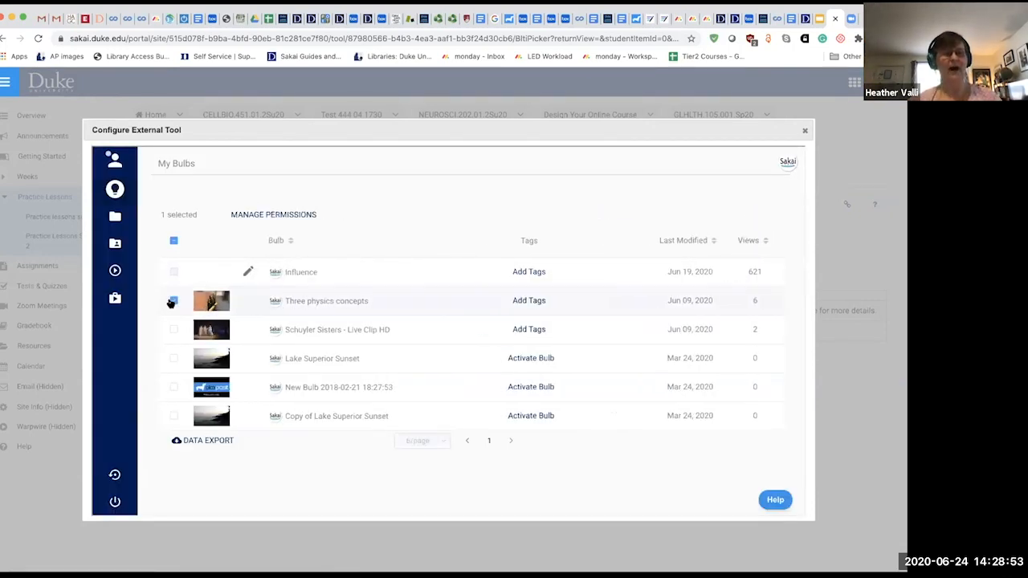
click(273, 302)
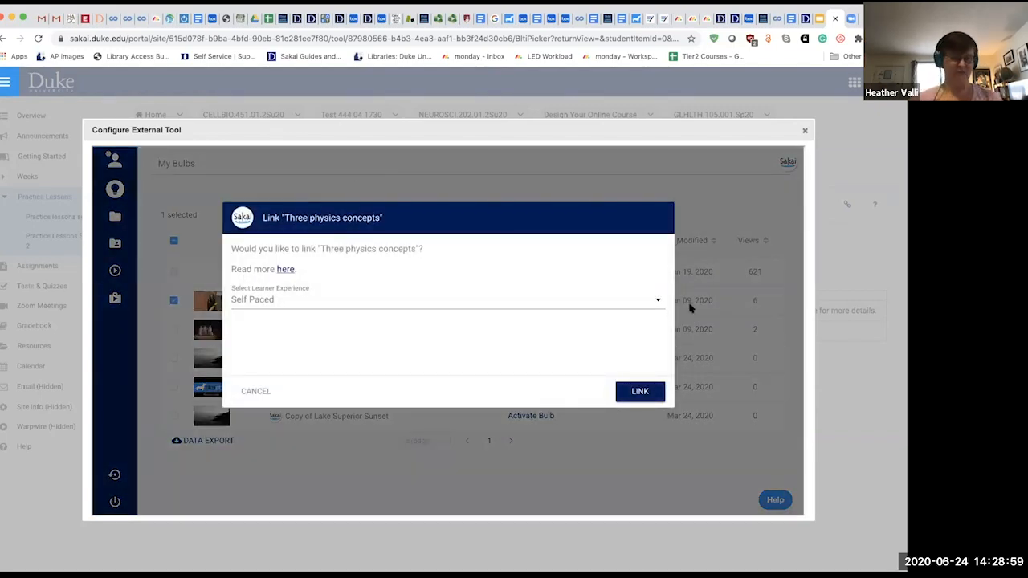
click(646, 395)
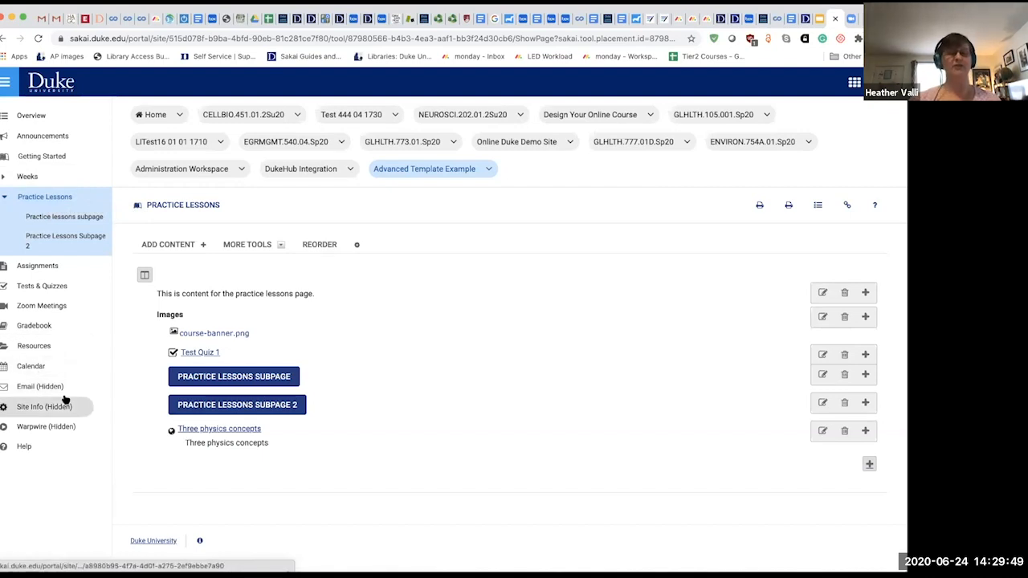
- Make the Practice Lessons tool invisible to students in the site's tool order and save the change
click(31, 408)
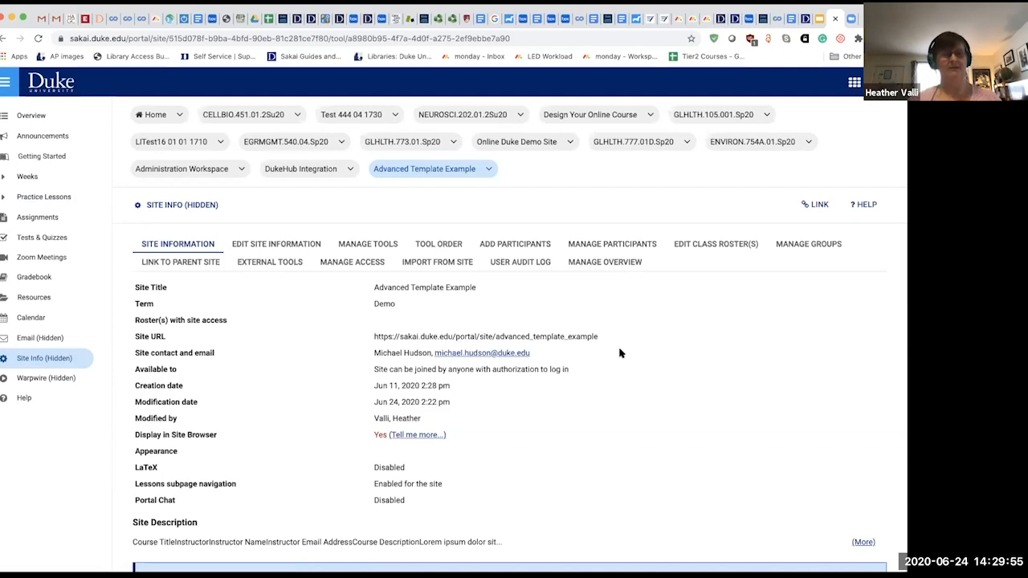
click(426, 248)
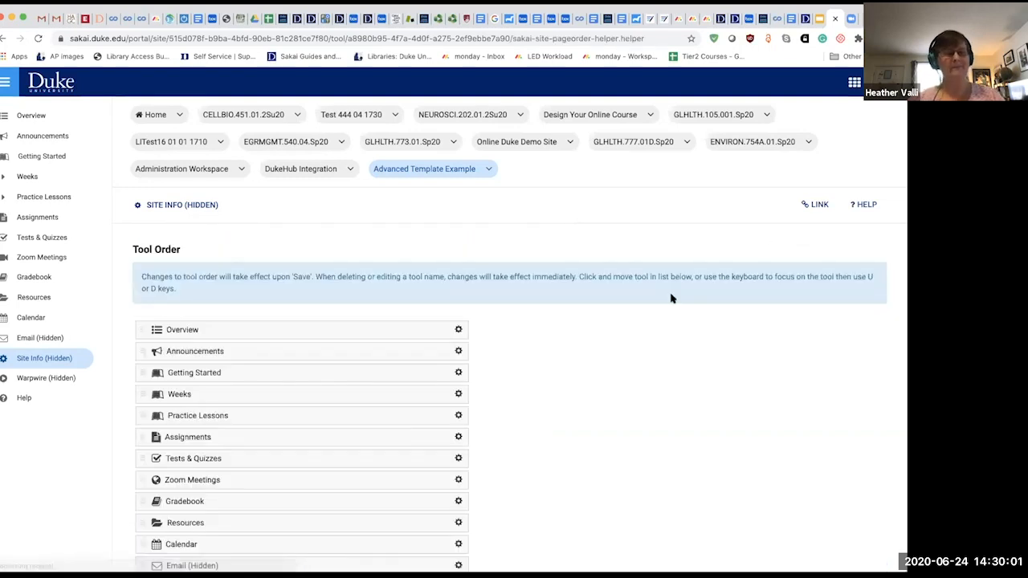
scroll(669, 299, down, 3)
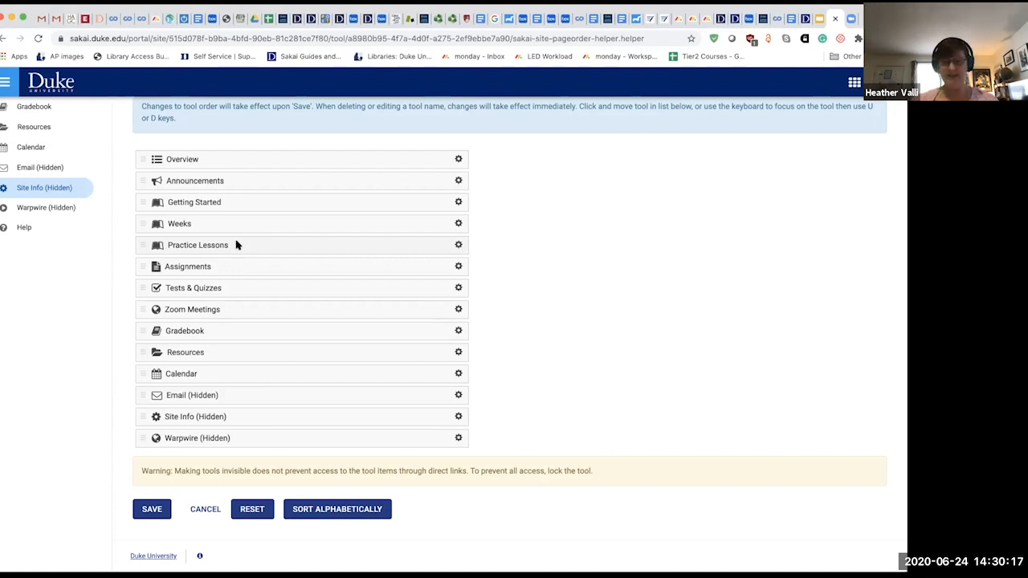
click(457, 245)
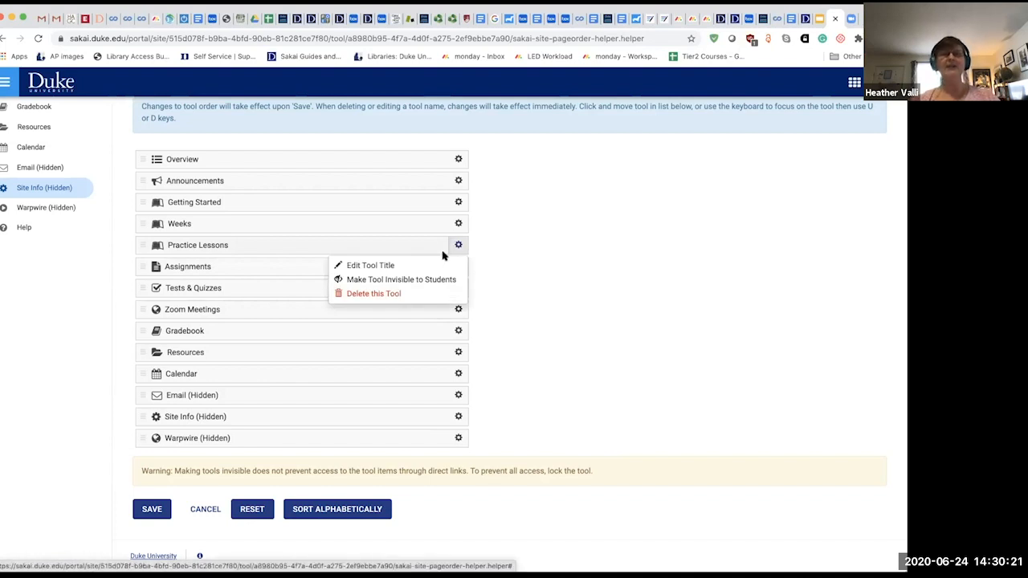
click(435, 279)
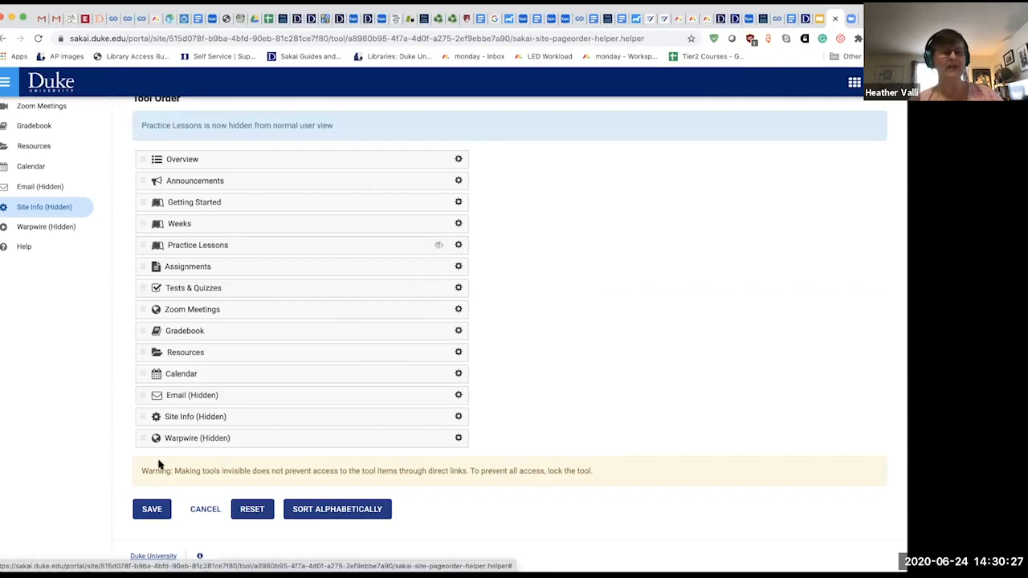
click(146, 509)
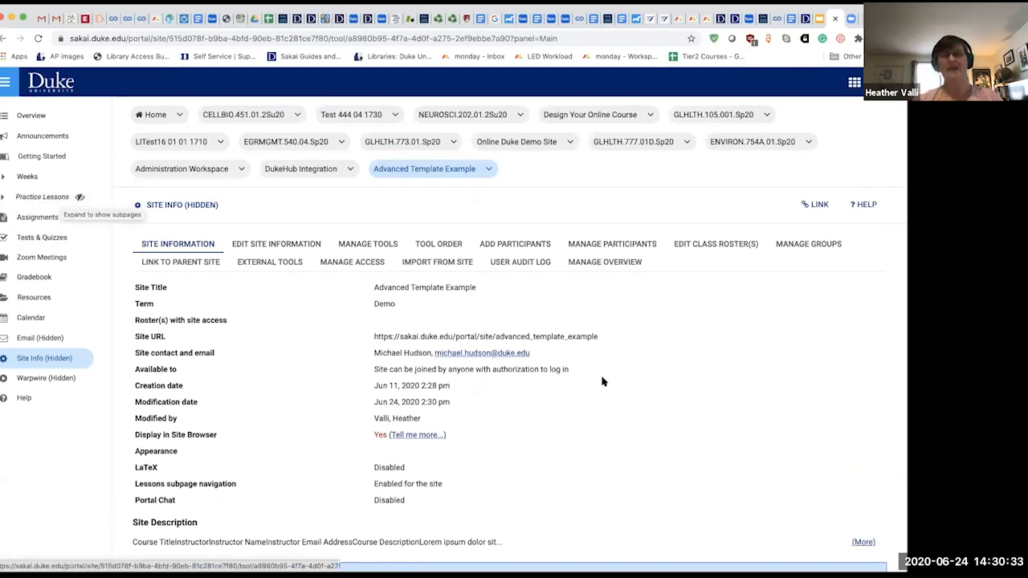
- Delete the Practice Lessons tool from the site's tool order and save the change
click(418, 240)
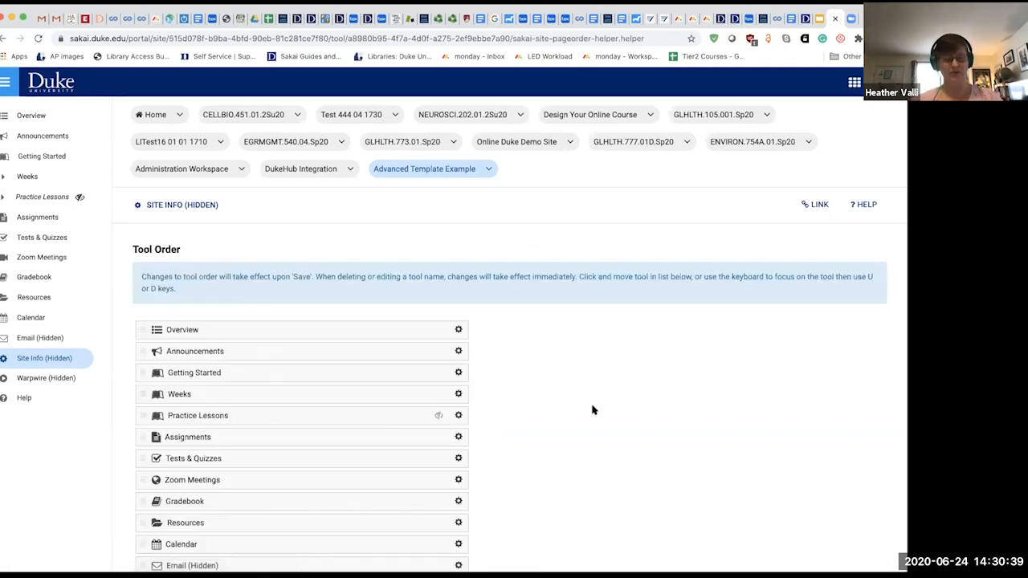
click(458, 416)
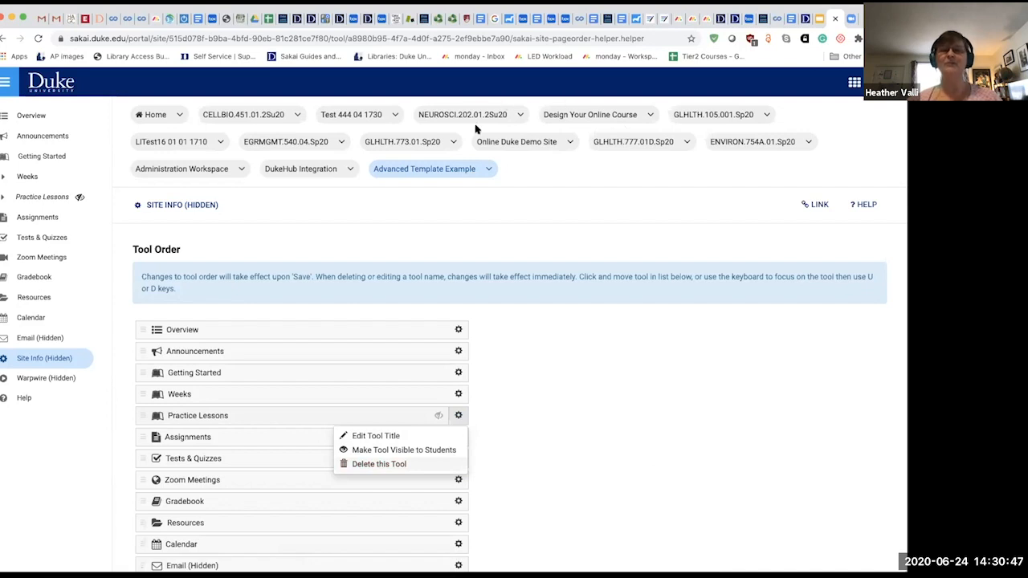
click(379, 465)
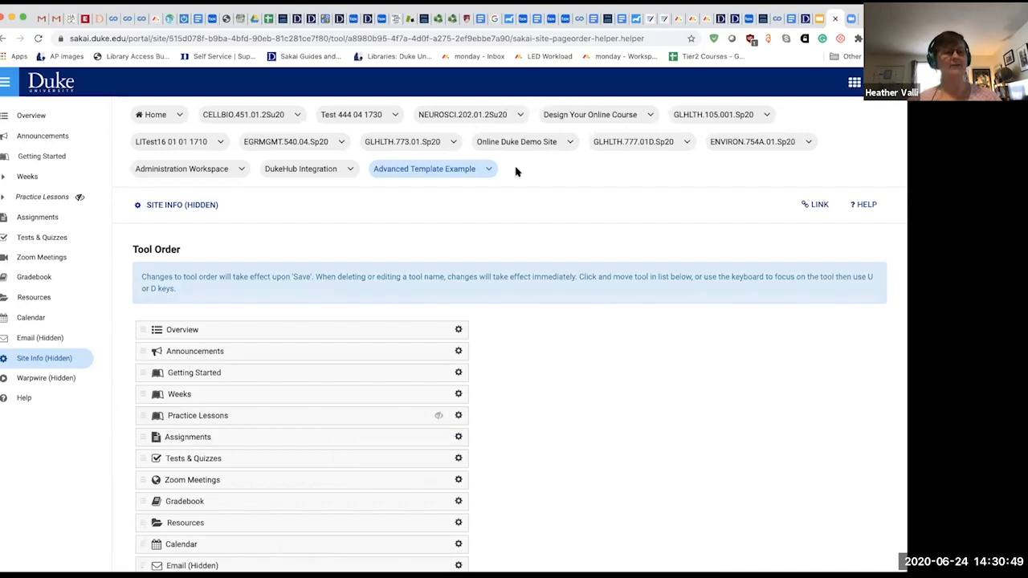
scroll(615, 395, down, 3)
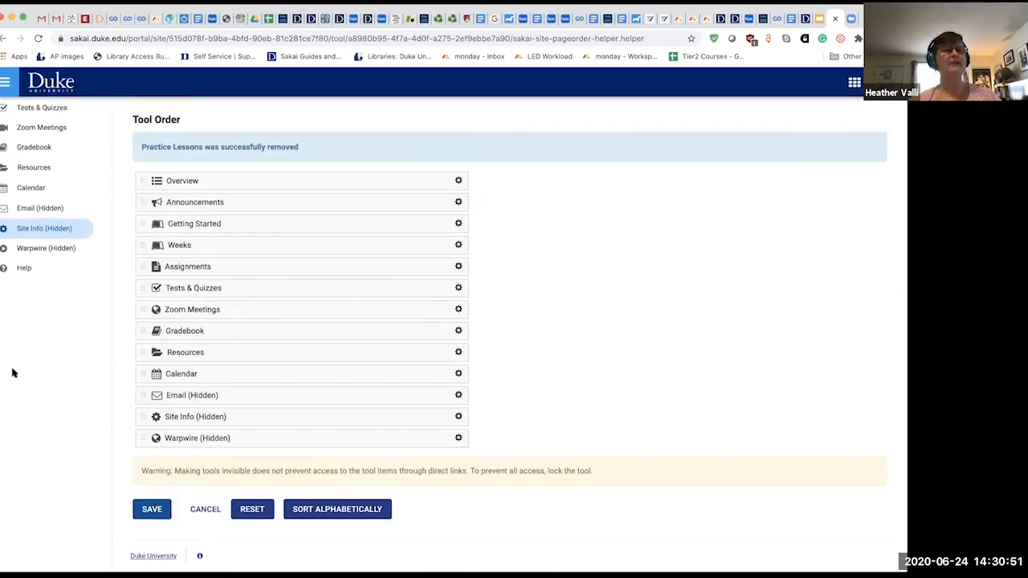
click(152, 509)
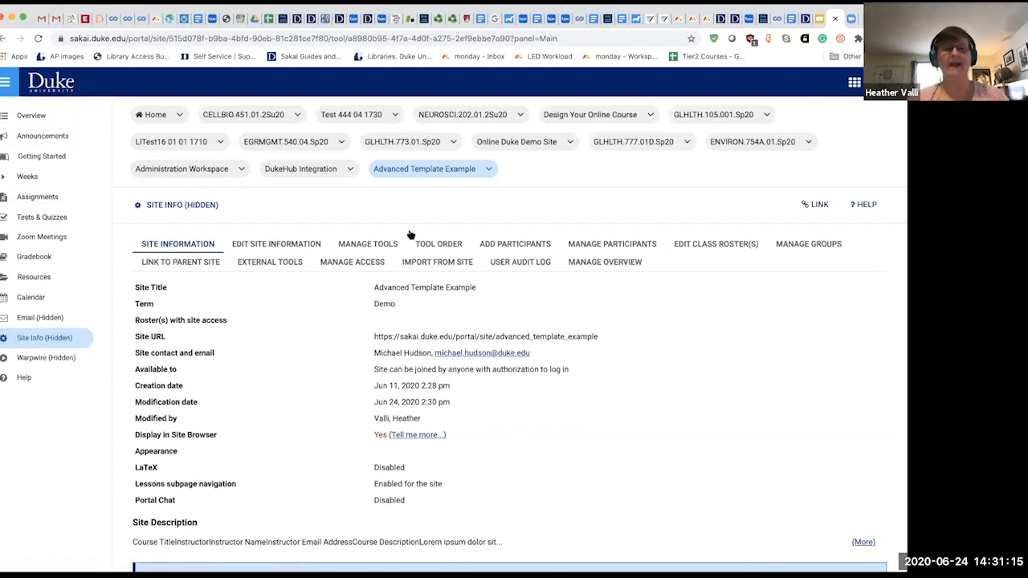
- Review the available and selected tools in the site's Manage Tools settings
click(358, 245)
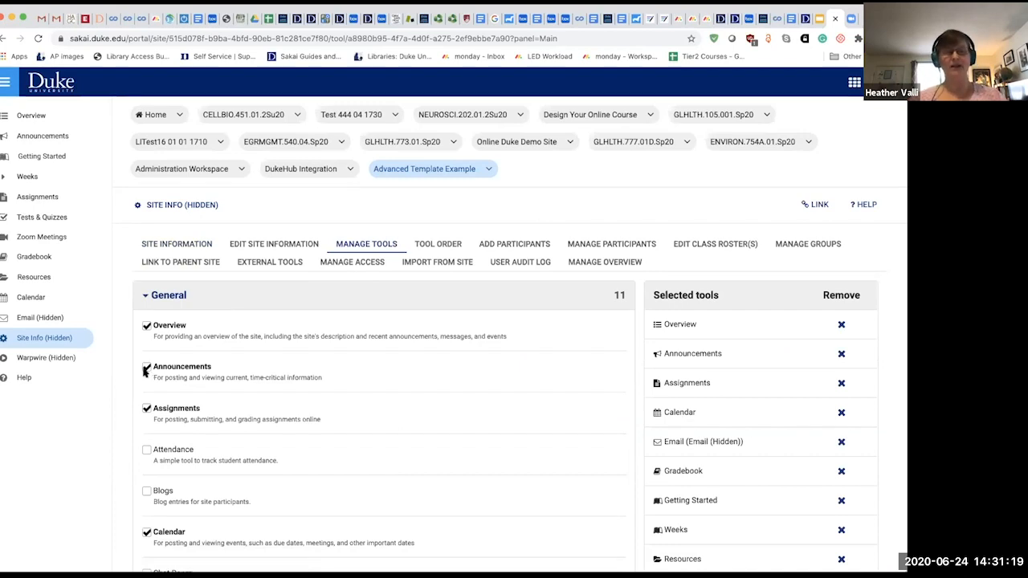
scroll(385, 338, down, 5)
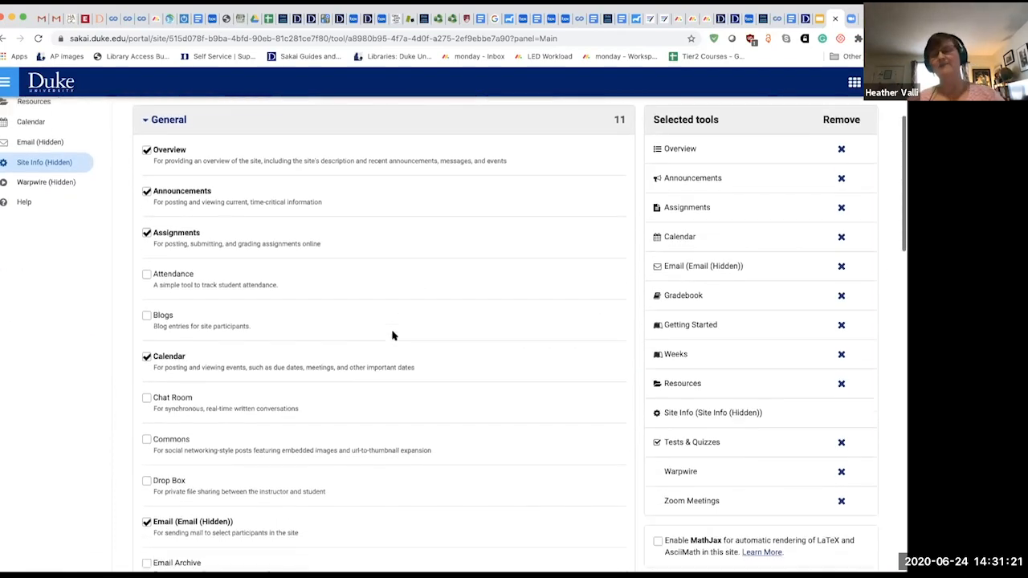